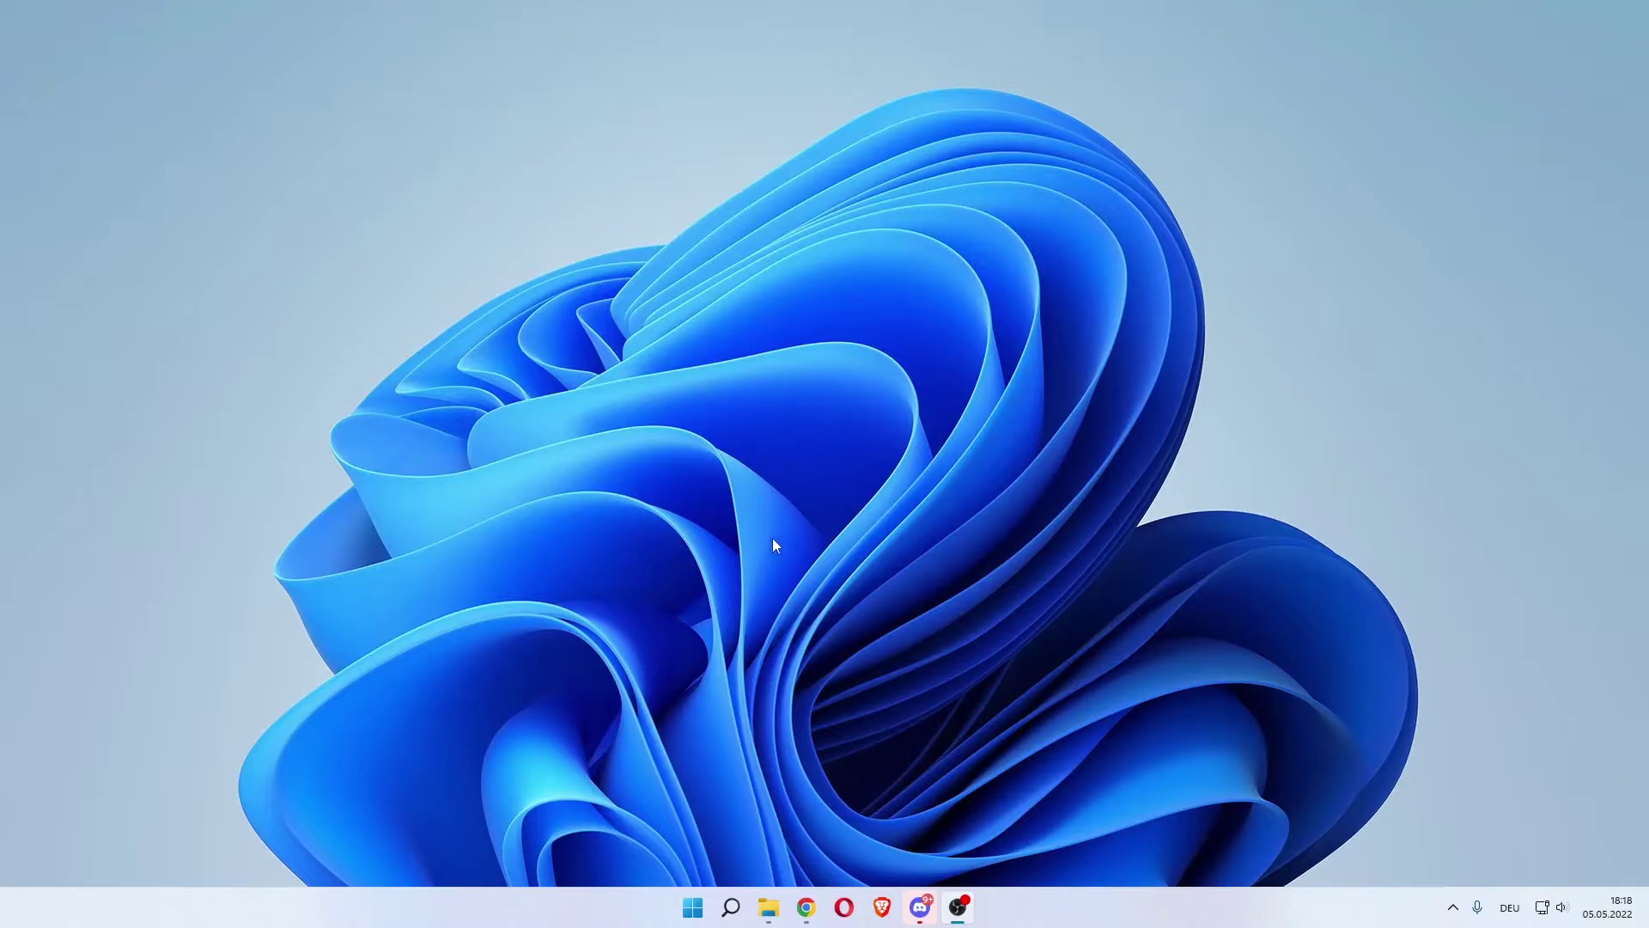
Search Windows for 'control panel', fixing typos, until Control Panel shows as best match
click(731, 908)
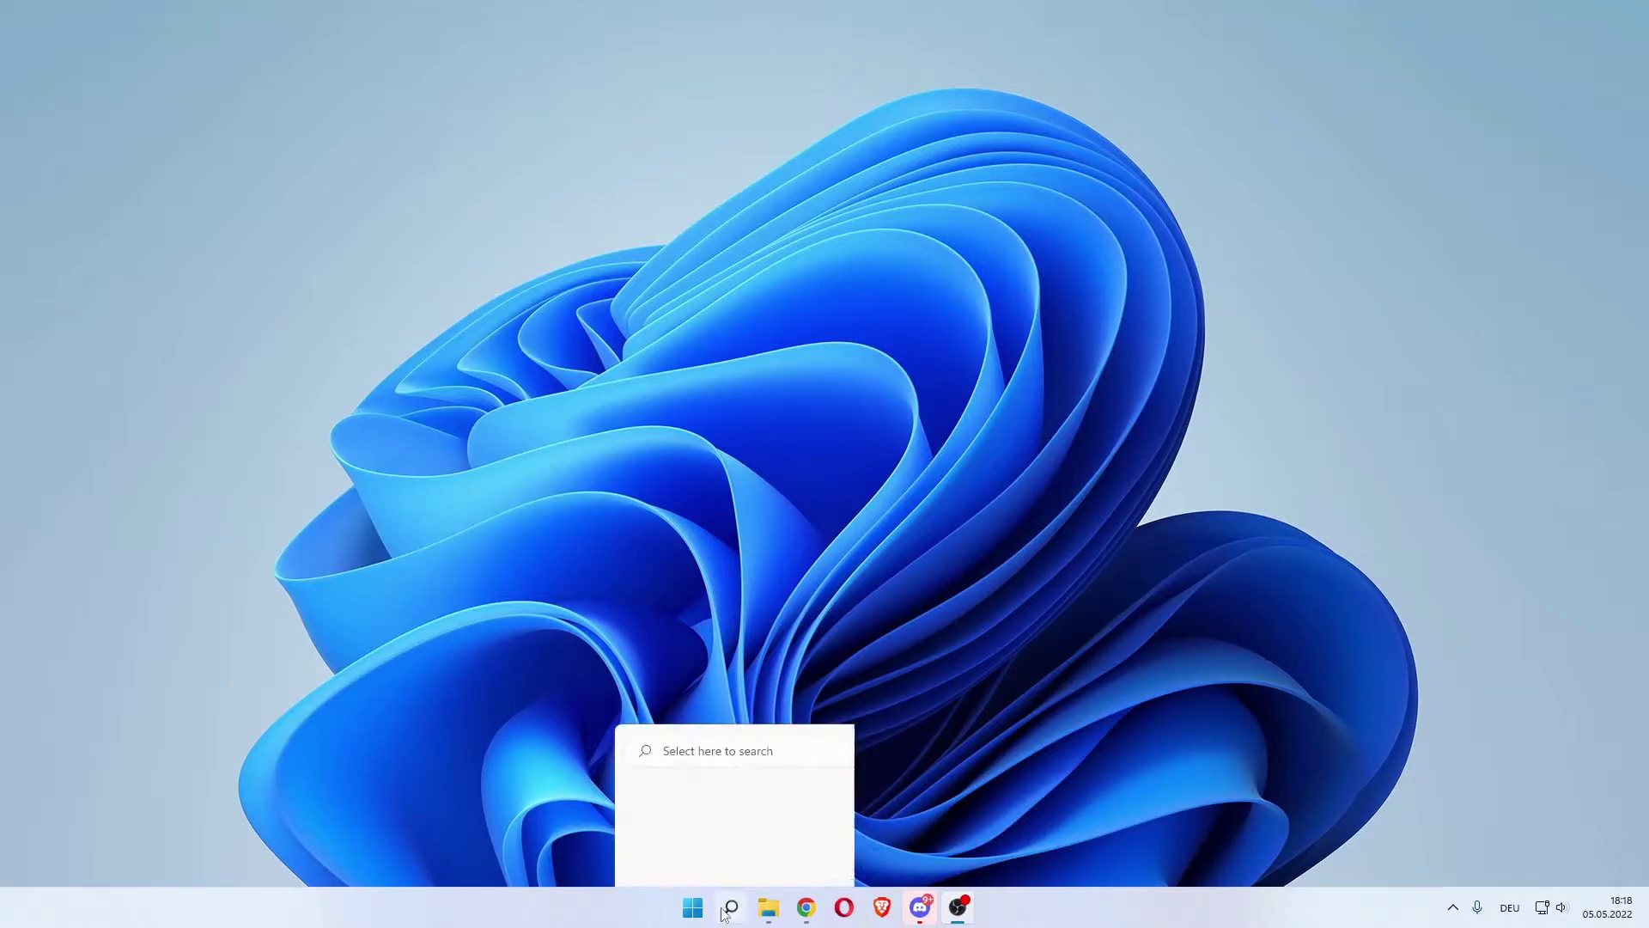
text(co)
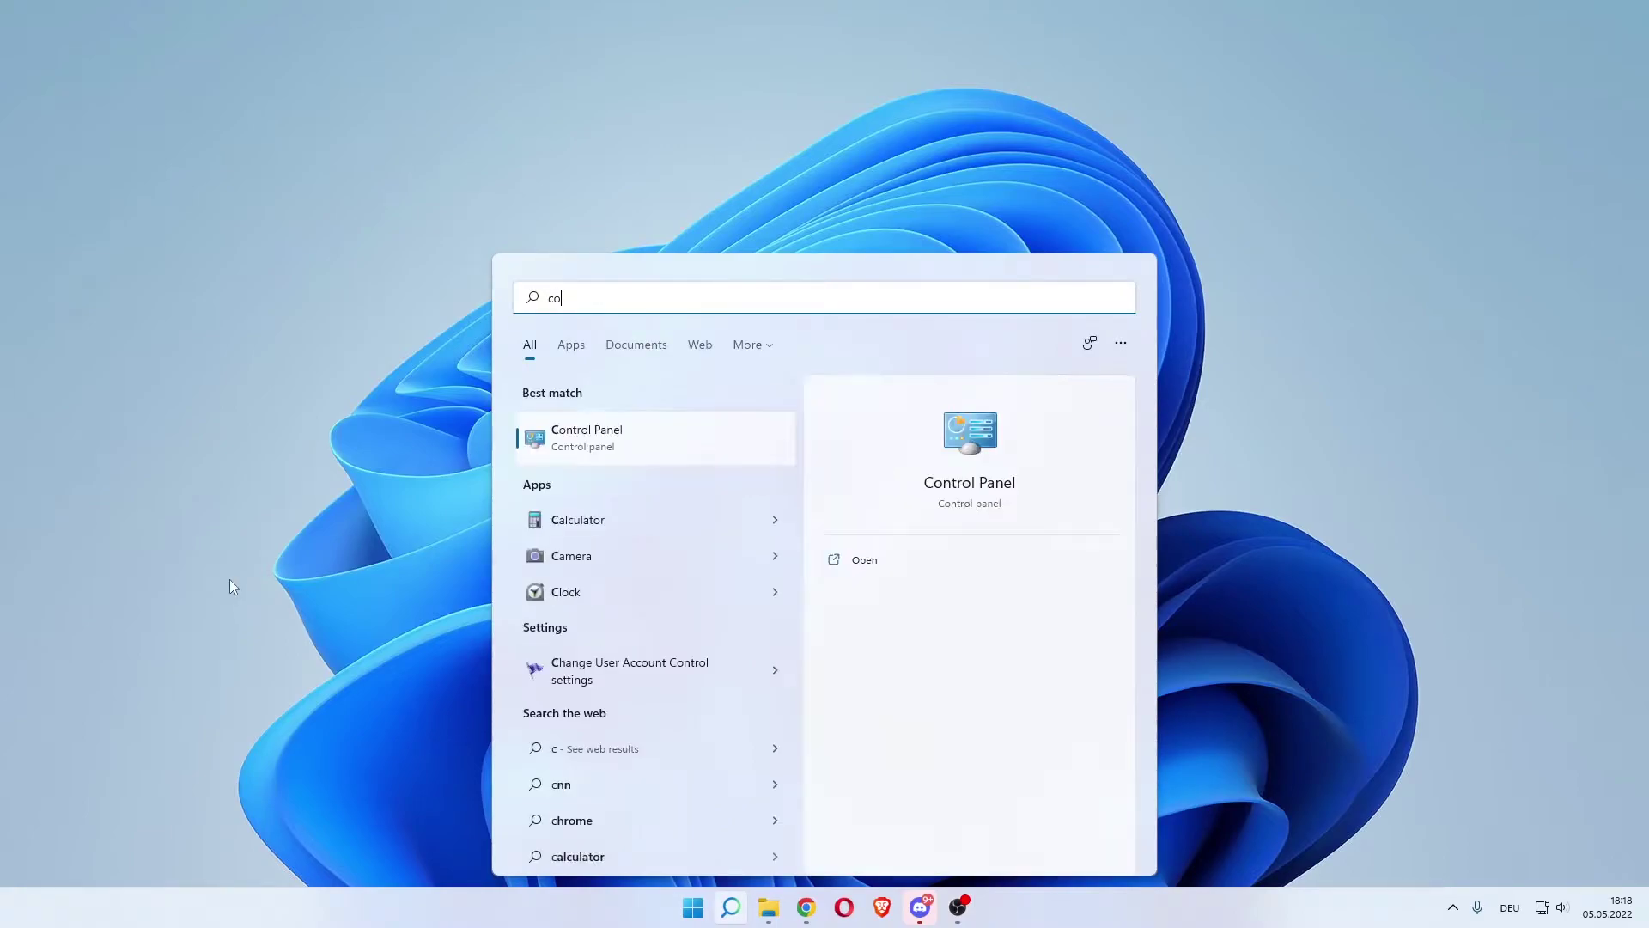
text(ntrol)
key(BackSpace)
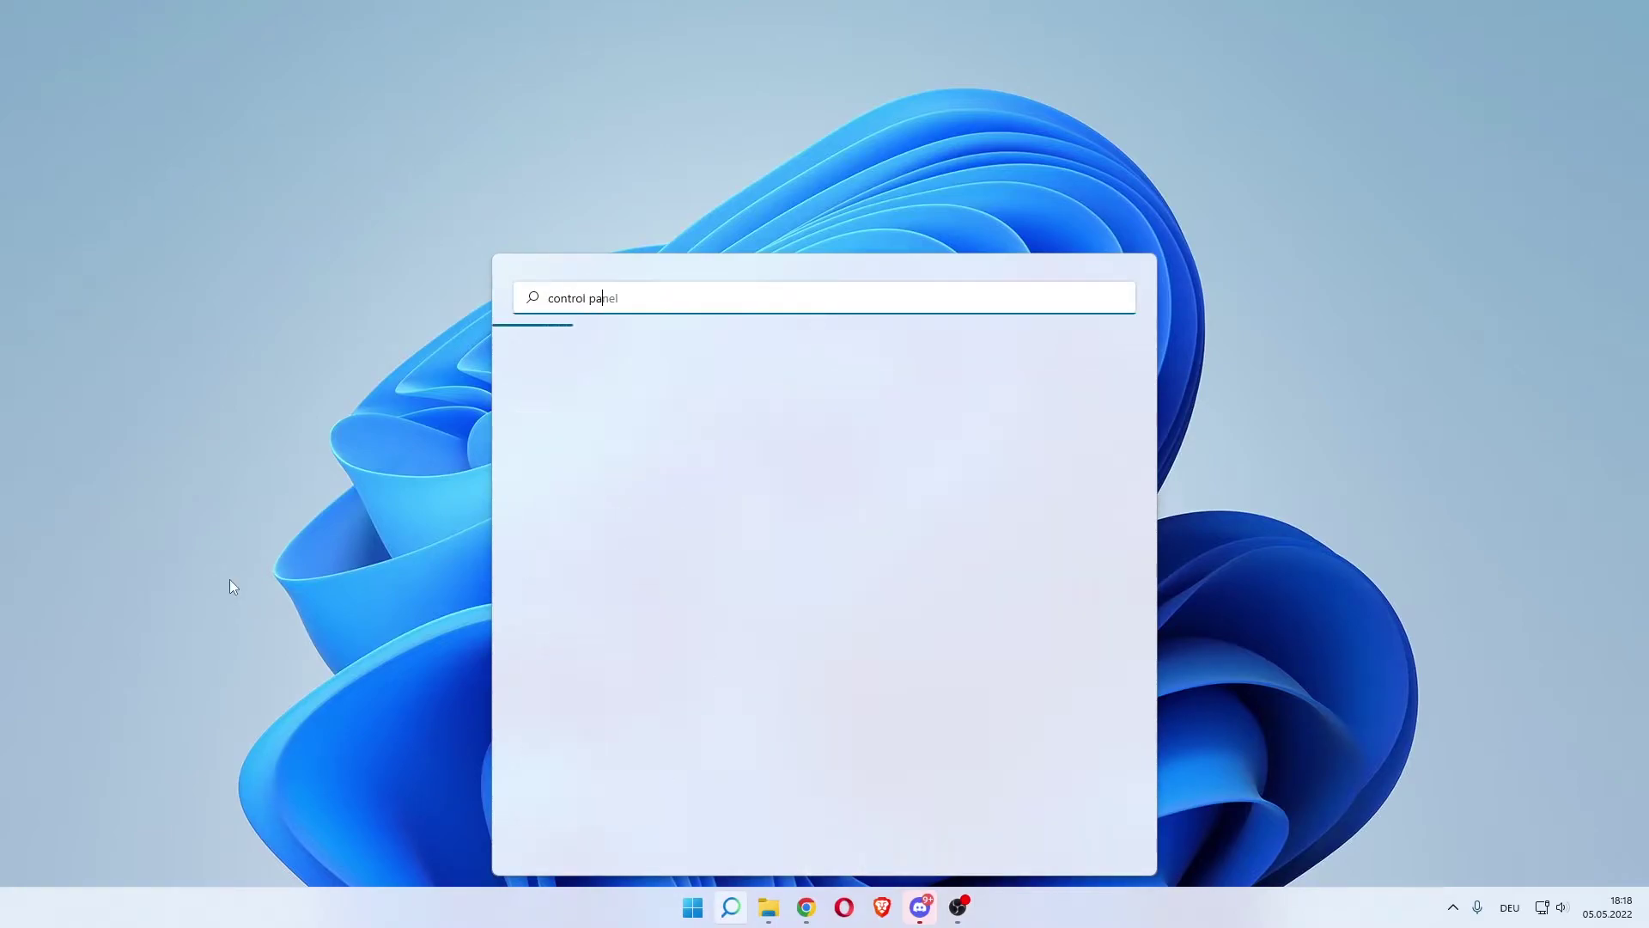
key(BackSpace)
key(BackSpace)
key(BackSpace)
text(l)
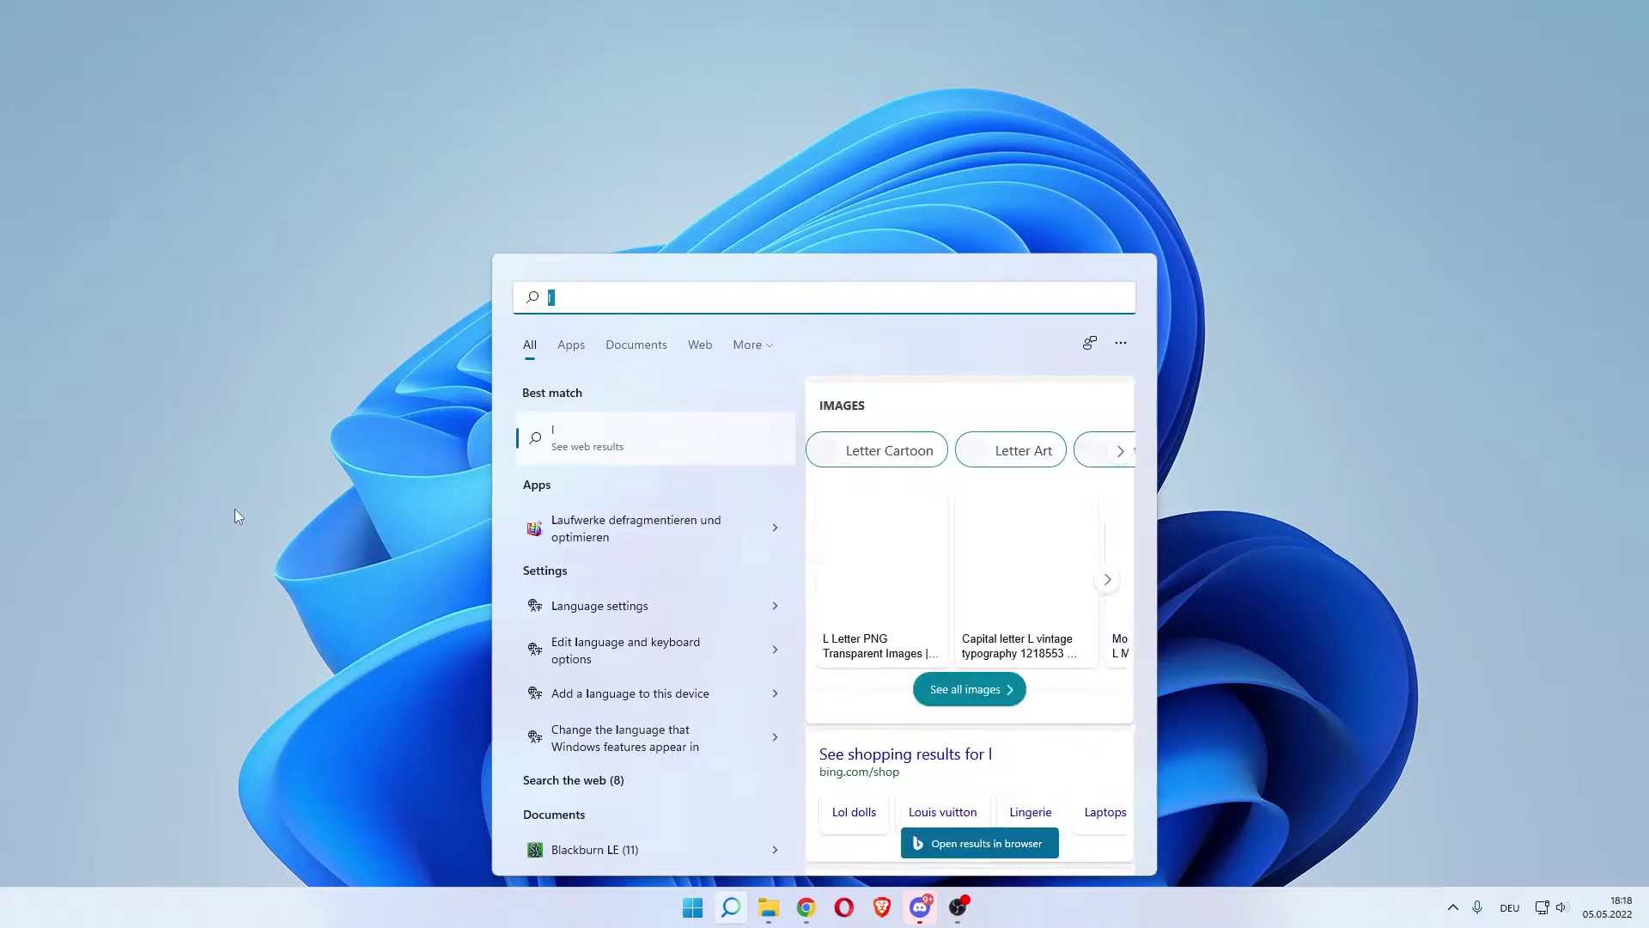
key(BackSpace)
text(control)
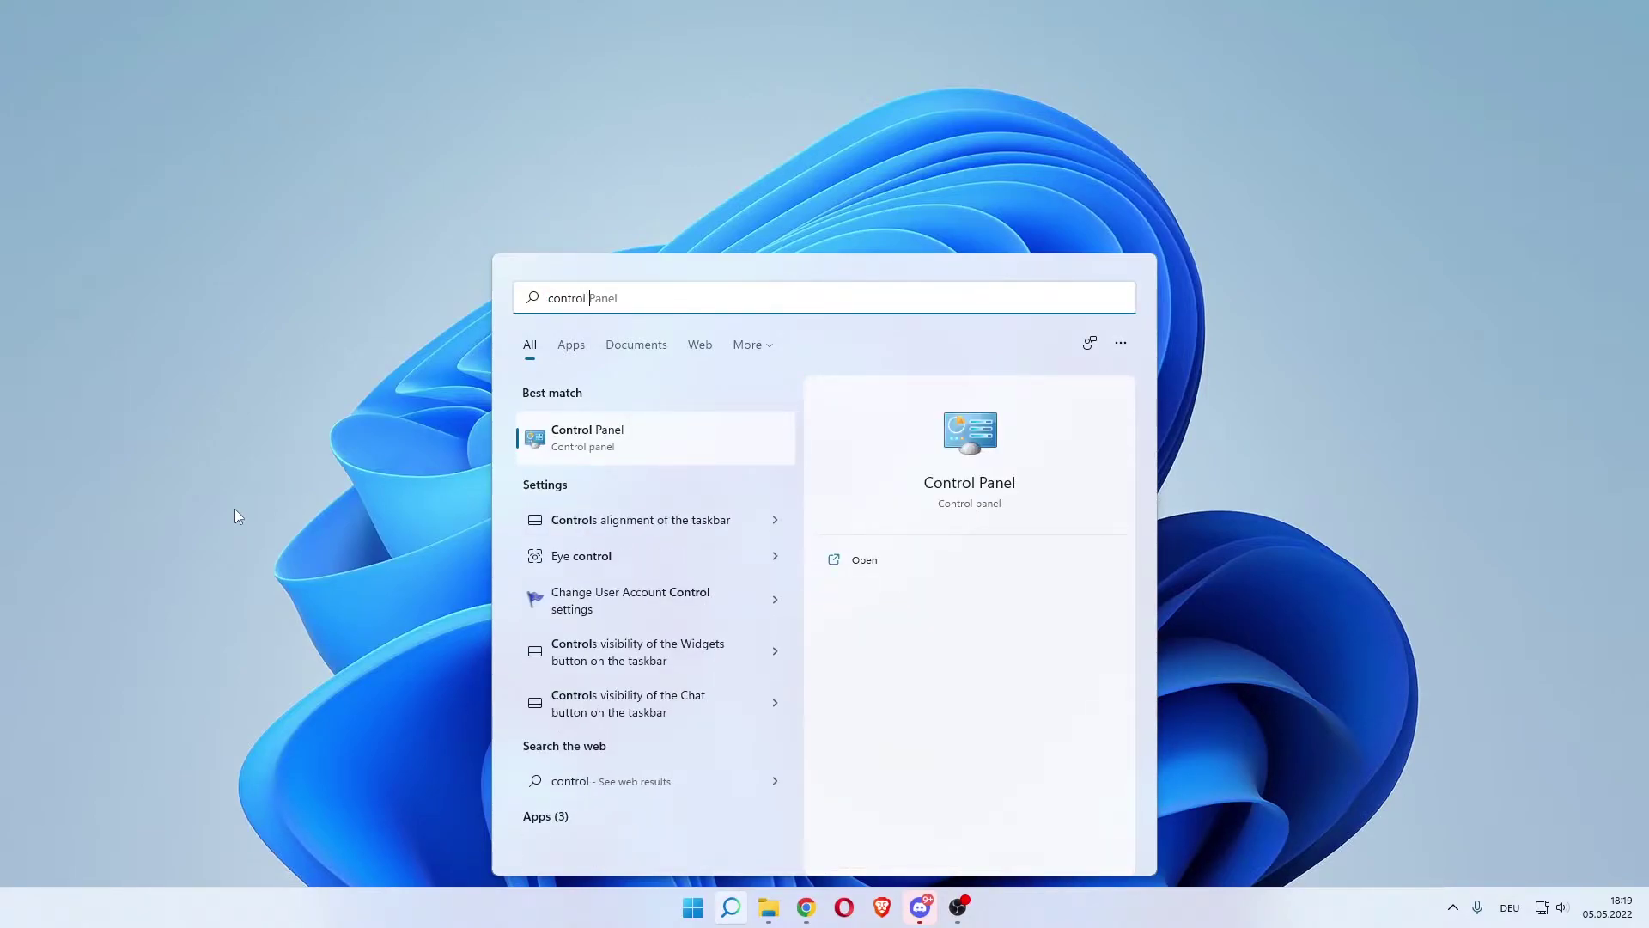
text( panel)
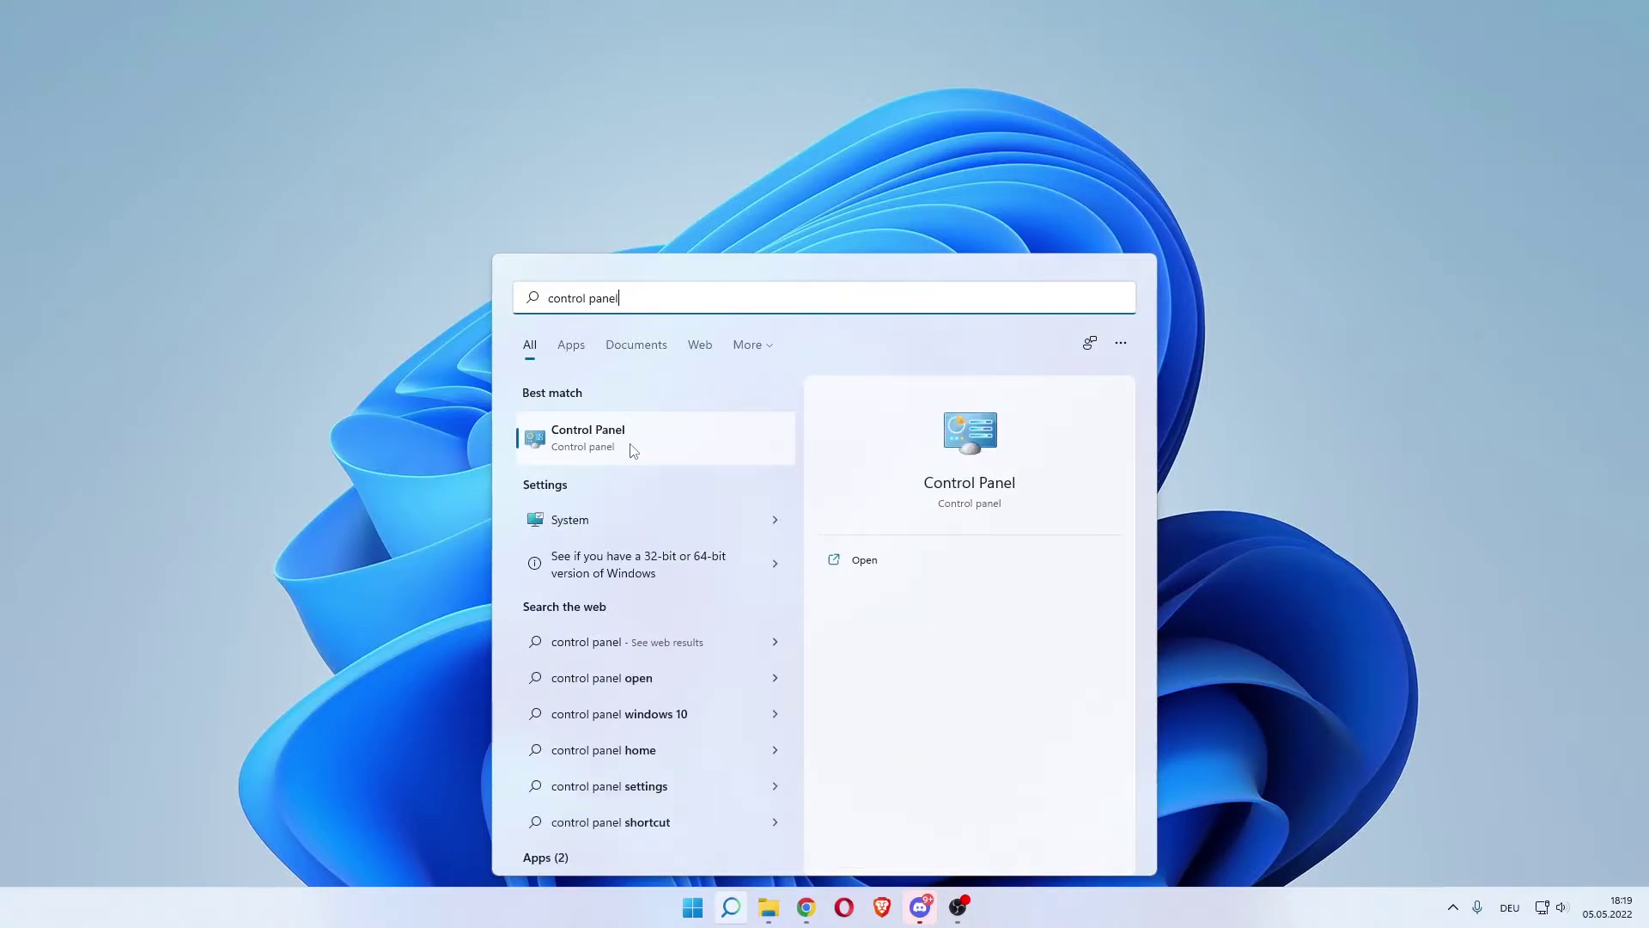
Open Control Panel in Category view and go through Network and Internet to Network and Sharing Center
click(568, 444)
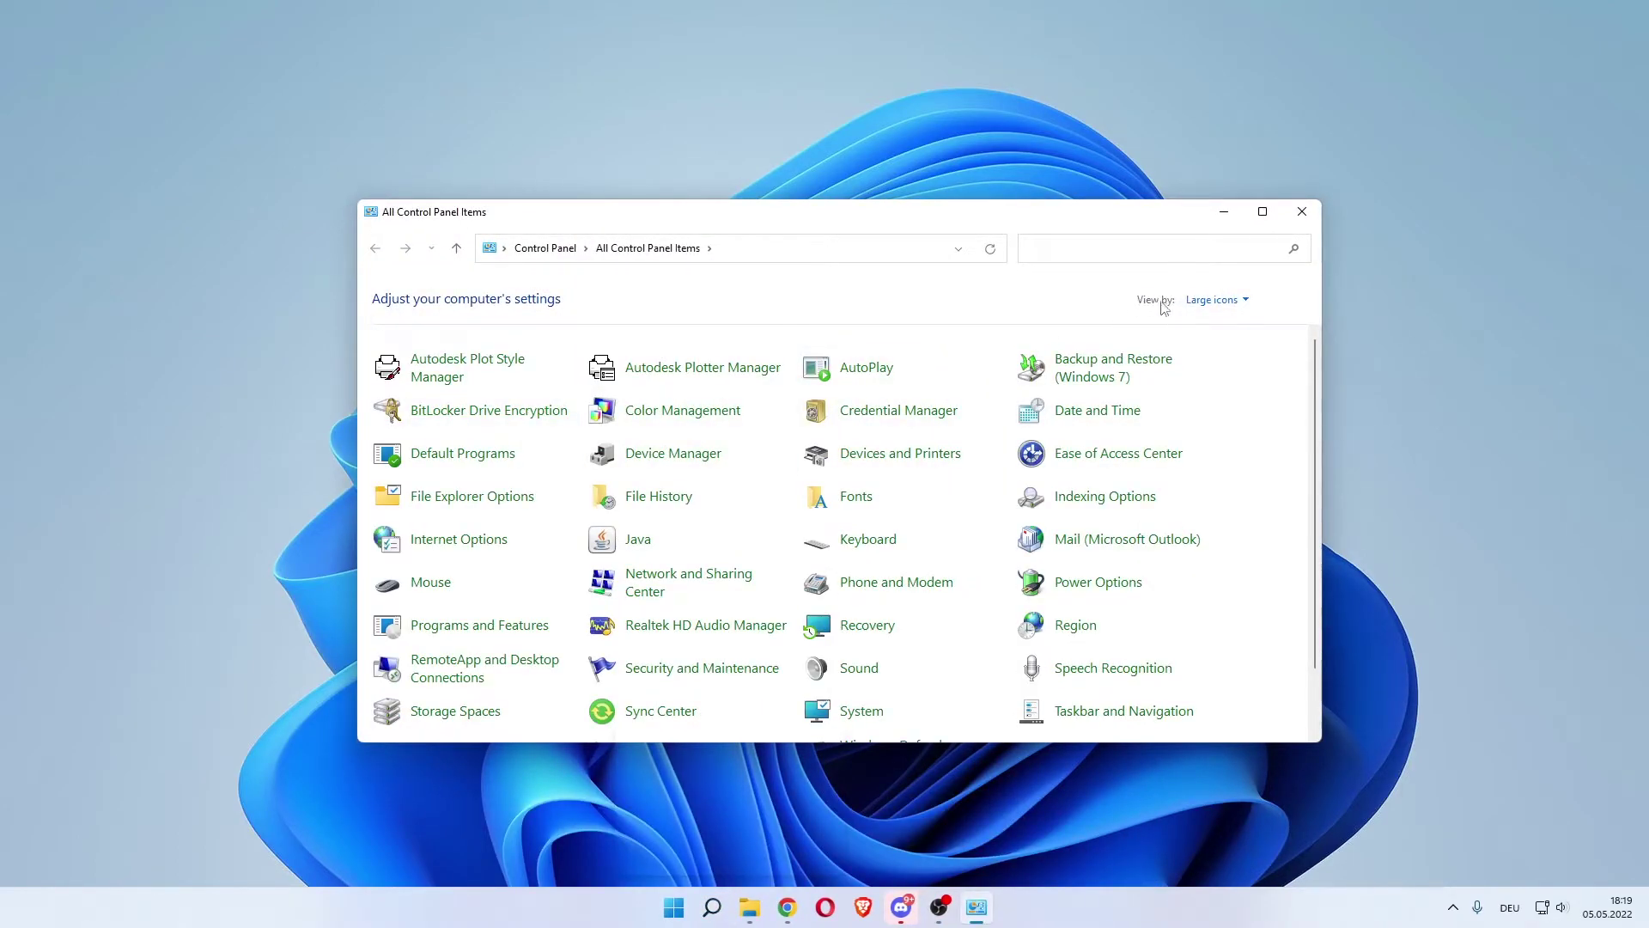
click(1212, 300)
click(1212, 331)
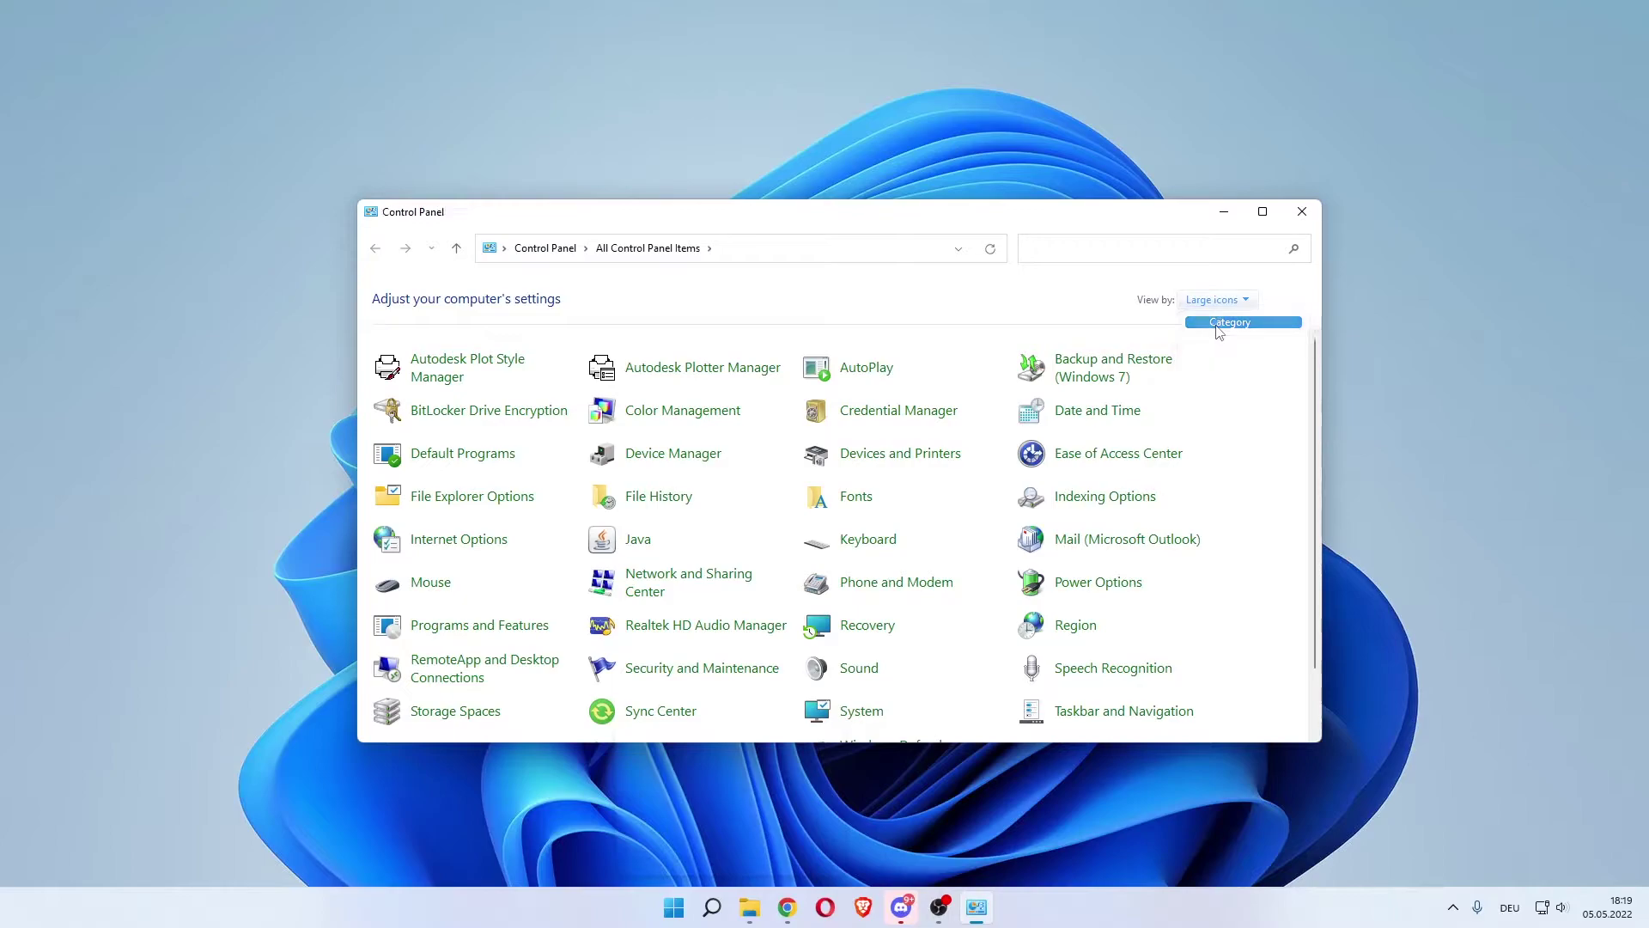
drag(687, 212, 700, 216)
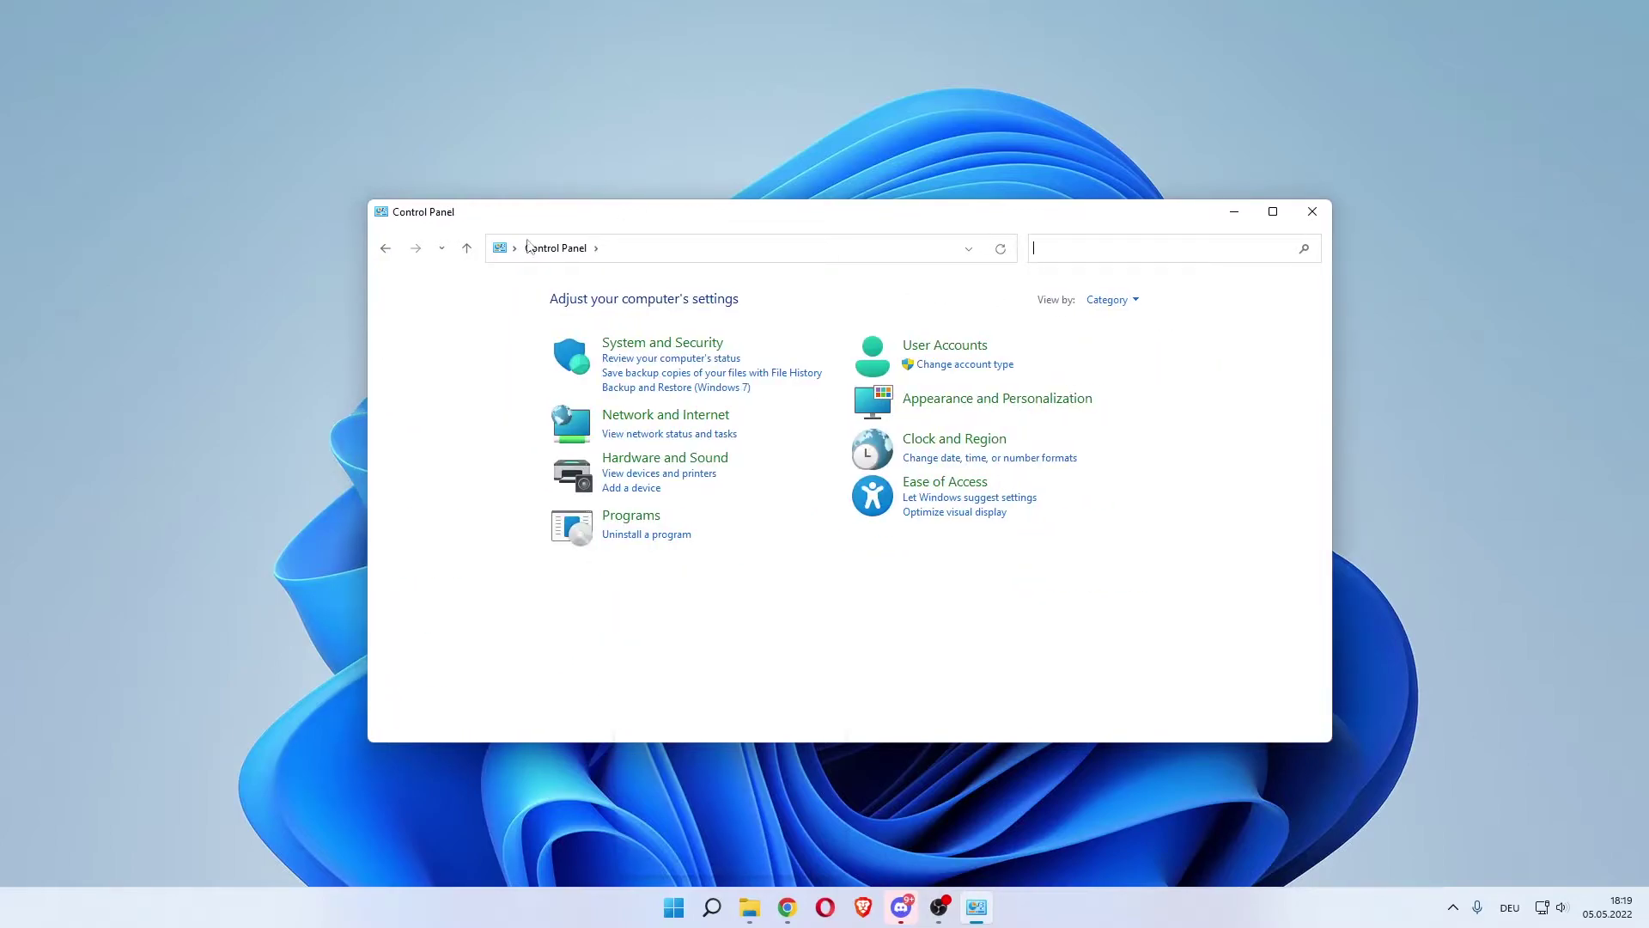
click(651, 416)
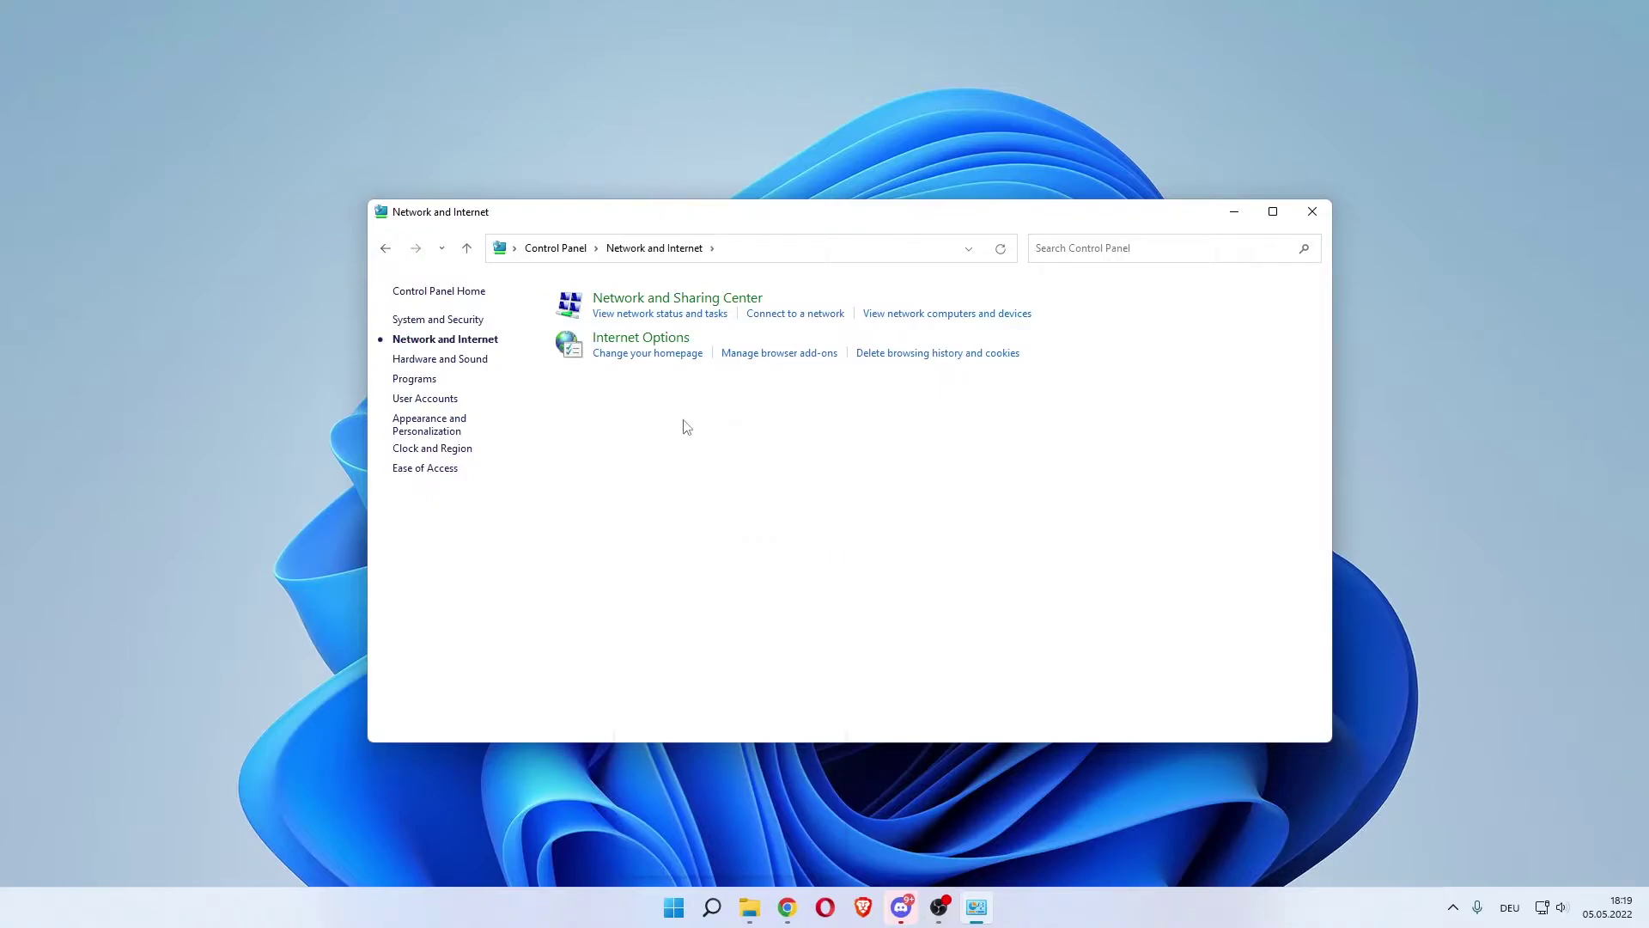
click(664, 304)
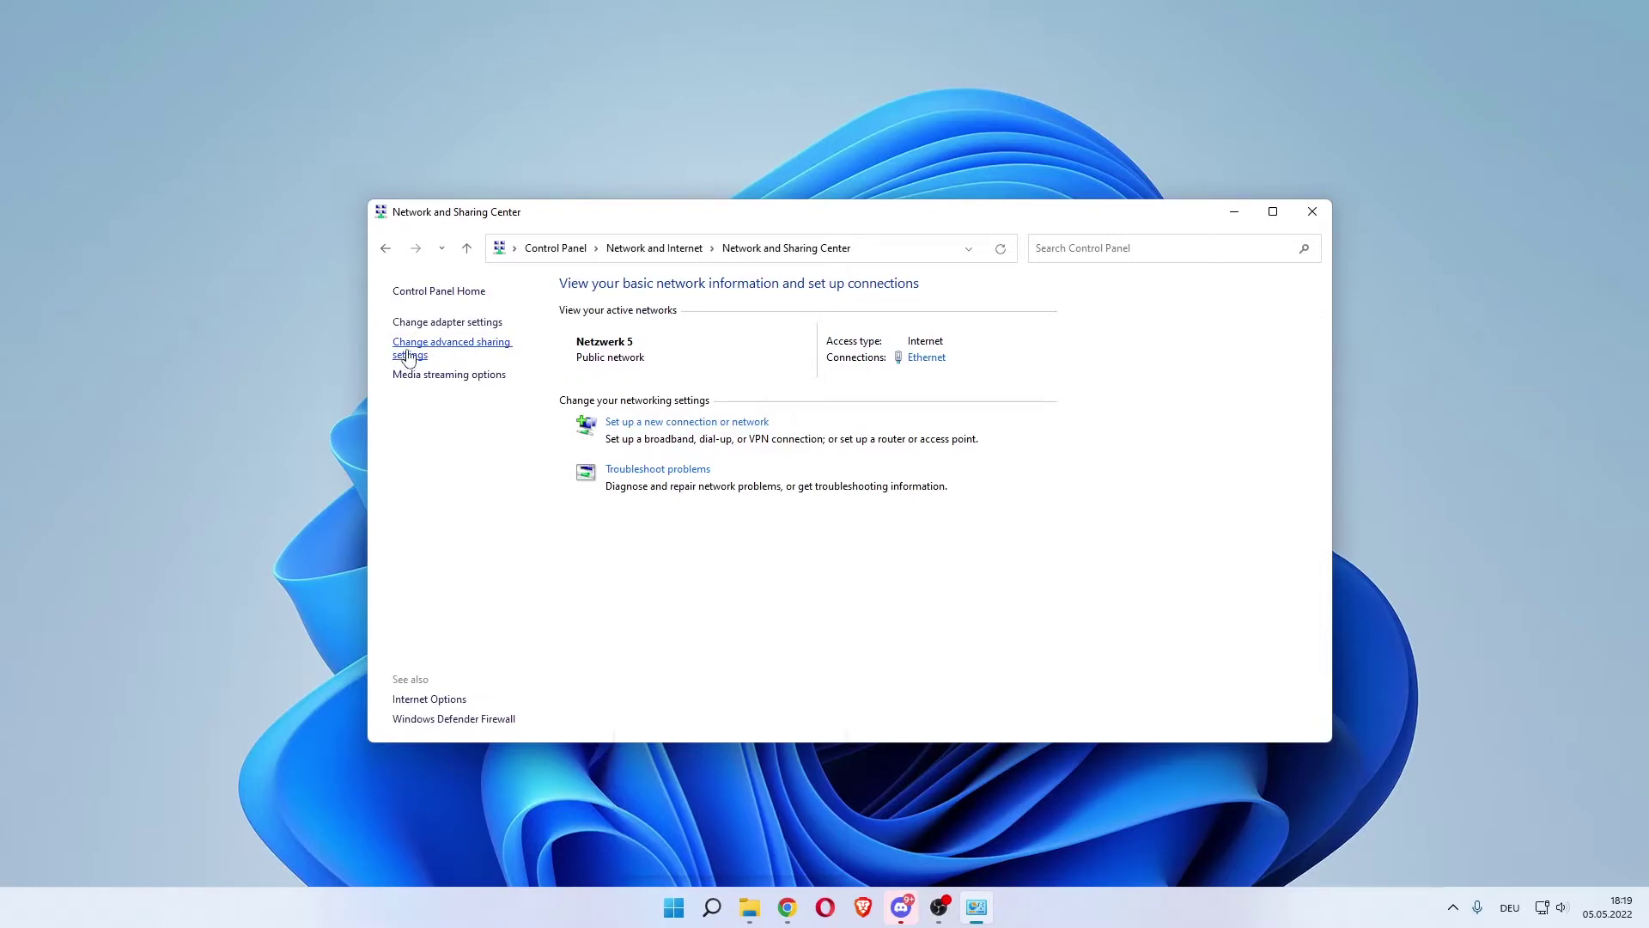
Turn on network discovery for the public profile in advanced sharing settings and save
click(408, 356)
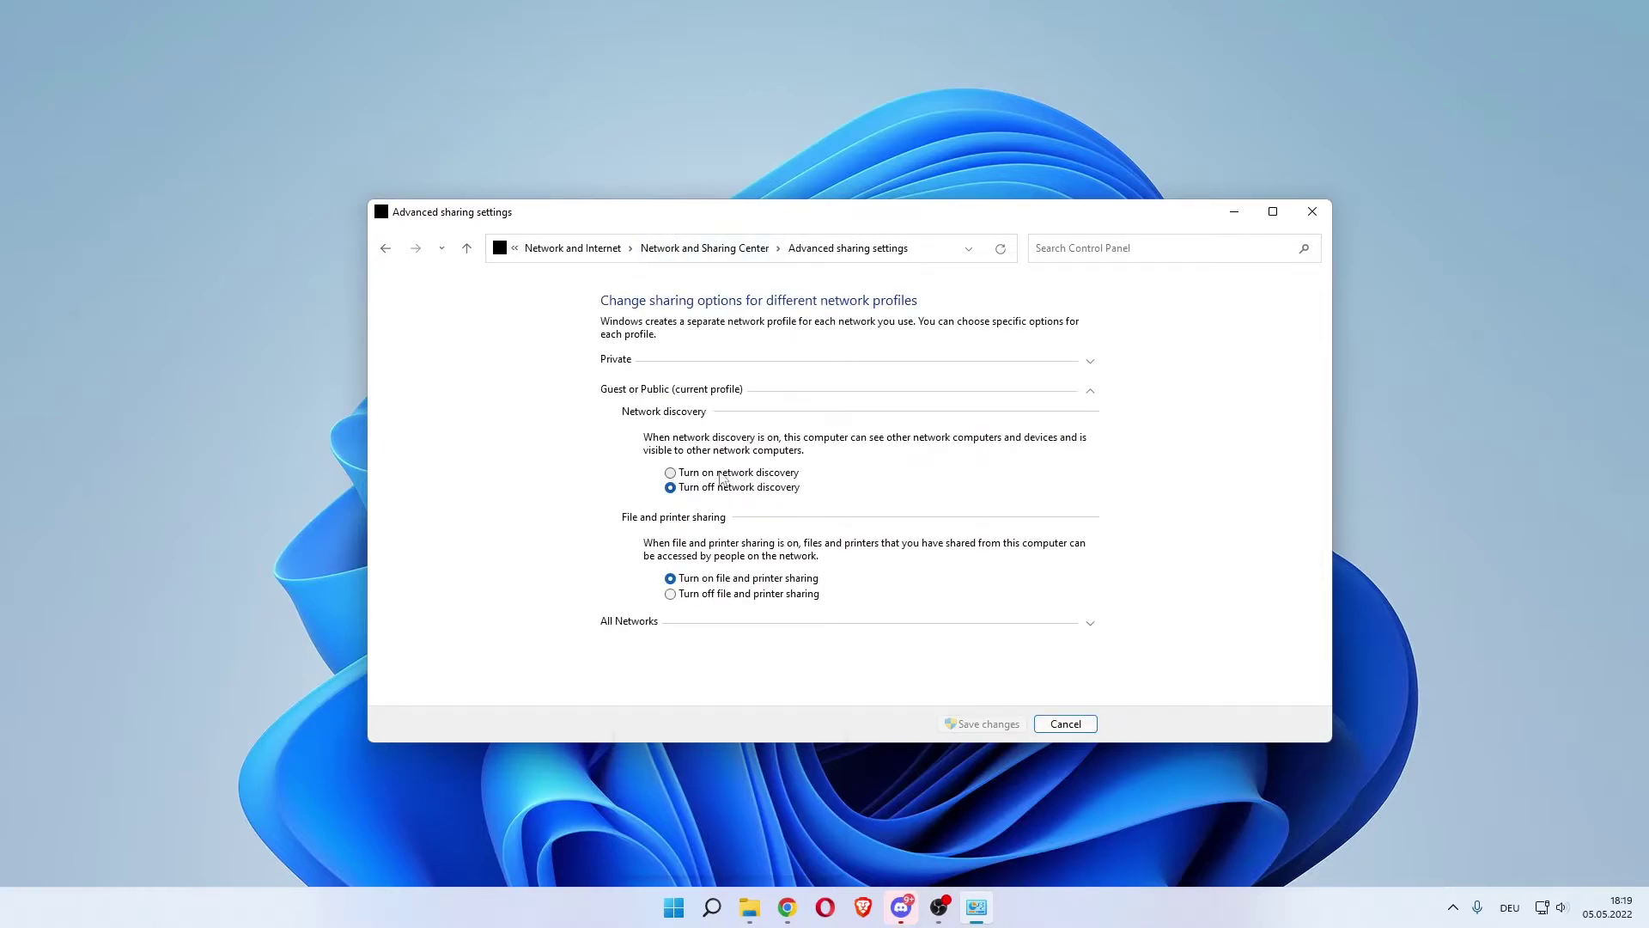
click(676, 475)
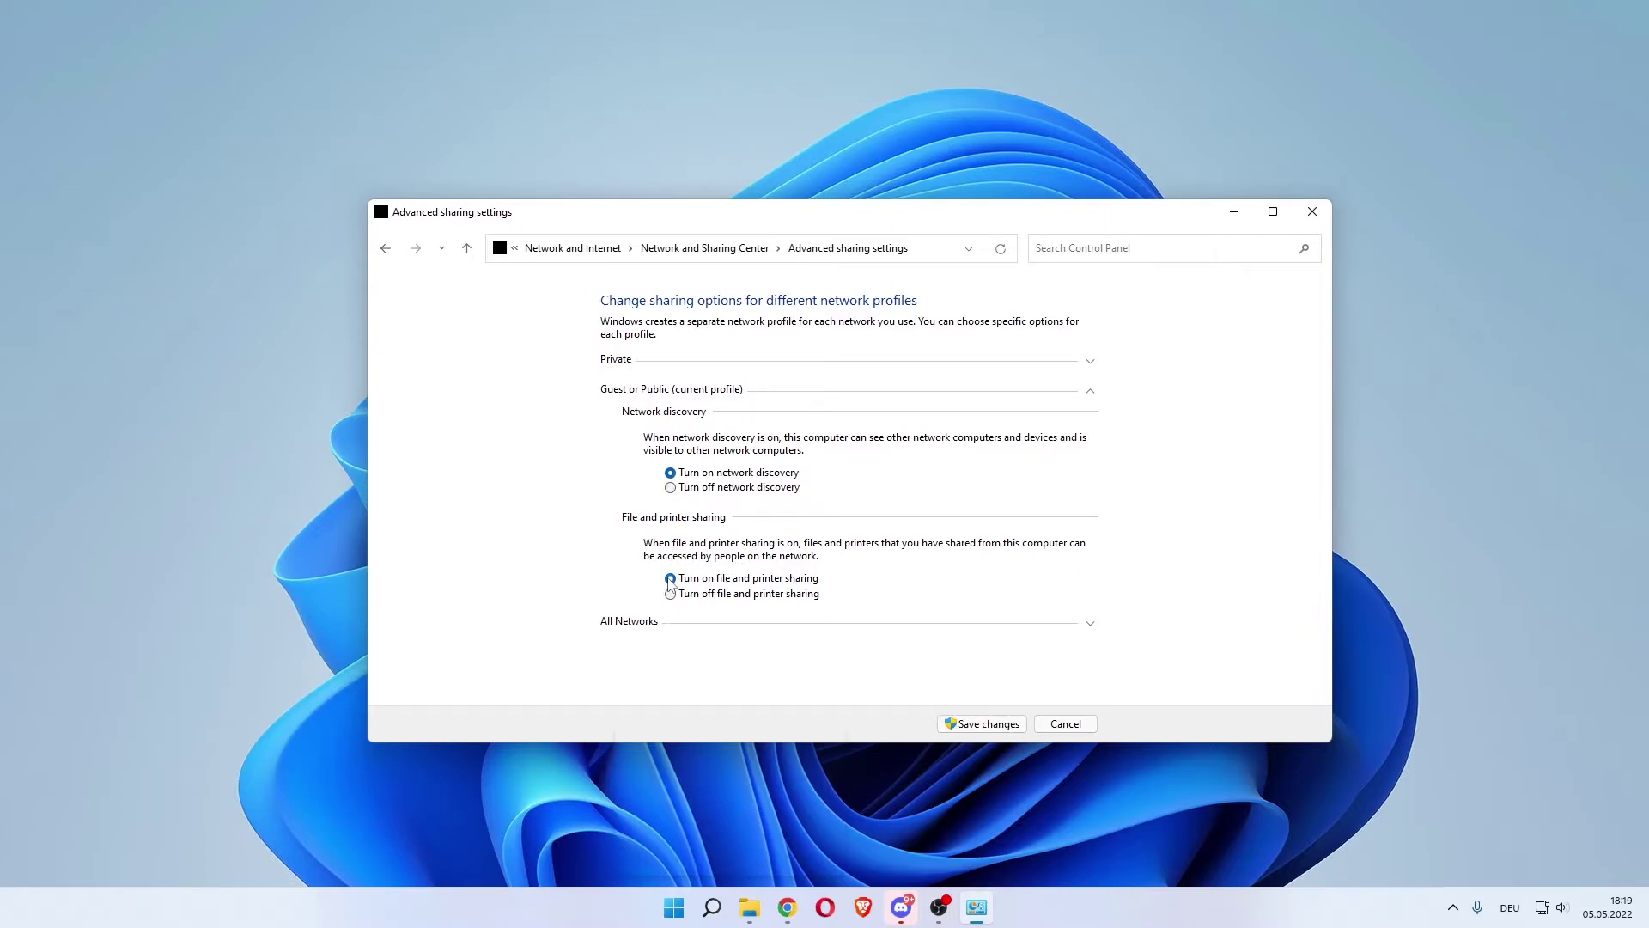
click(952, 725)
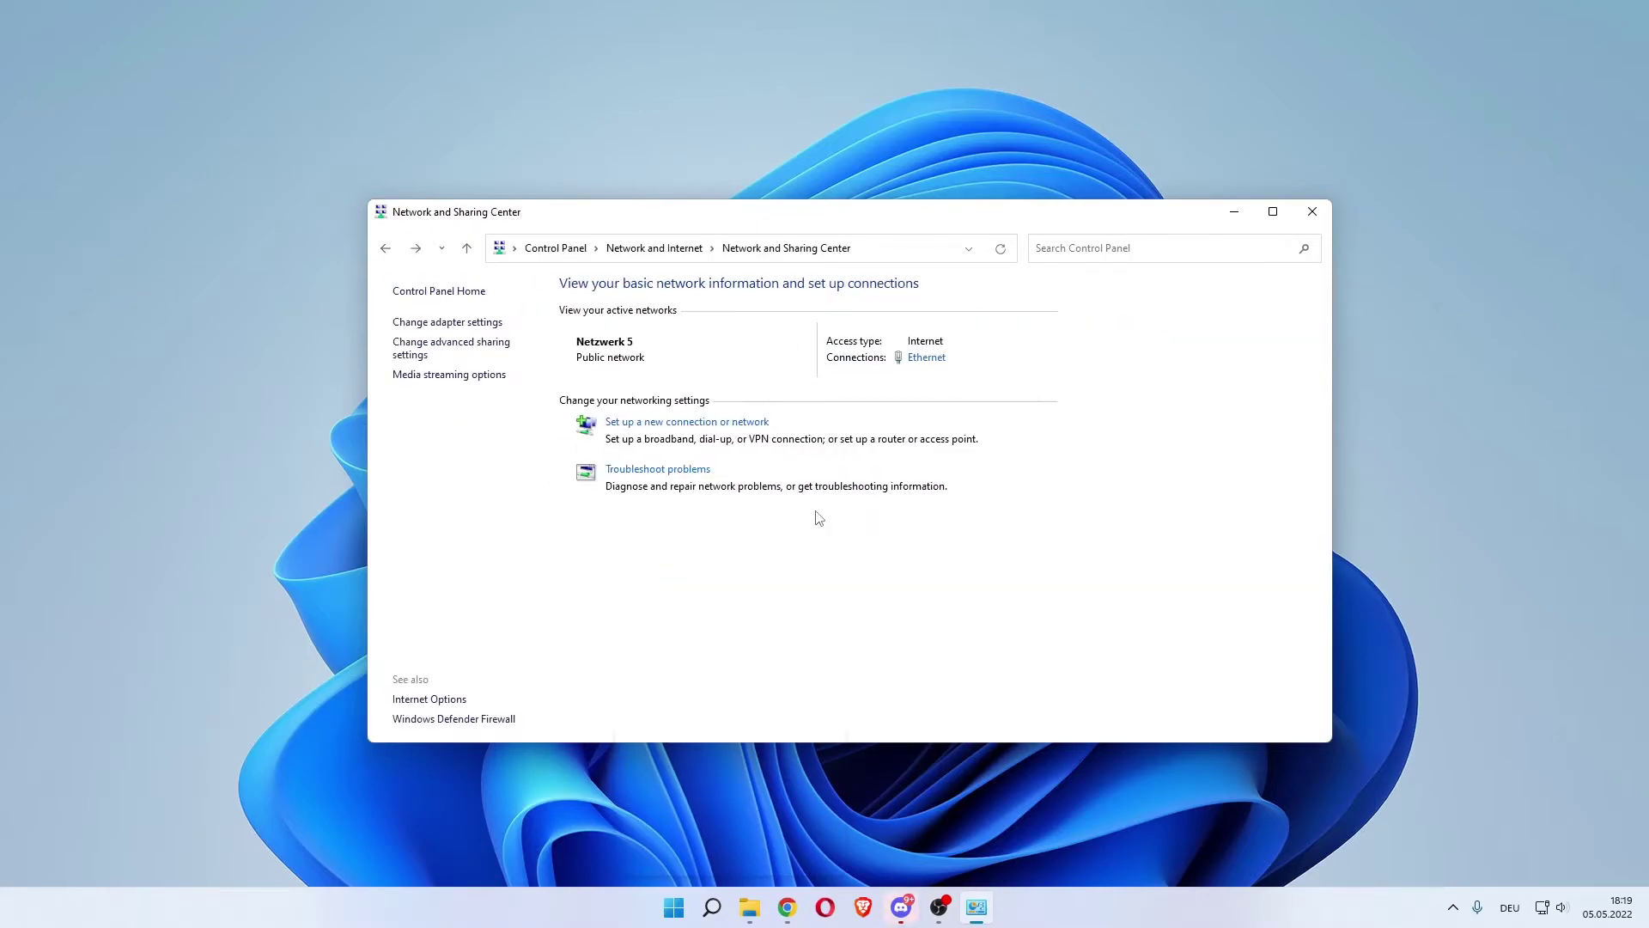
Close Network and Sharing Center, then open the Troubleshoot settings page from a 'troubleshoot' search
click(1316, 214)
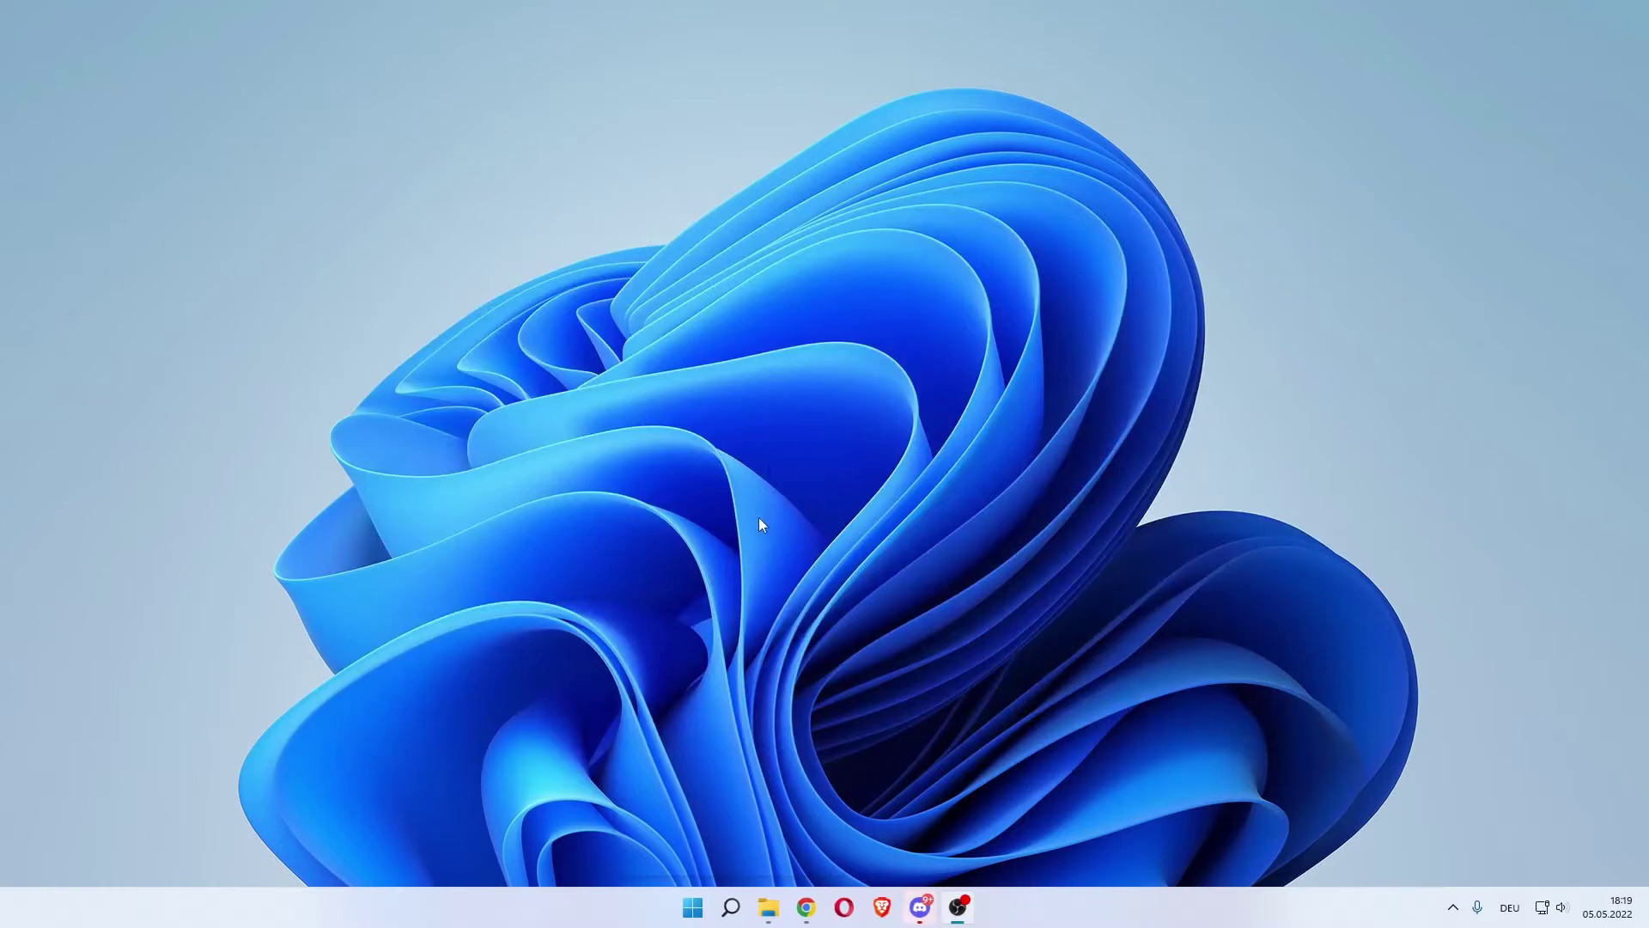
click(731, 907)
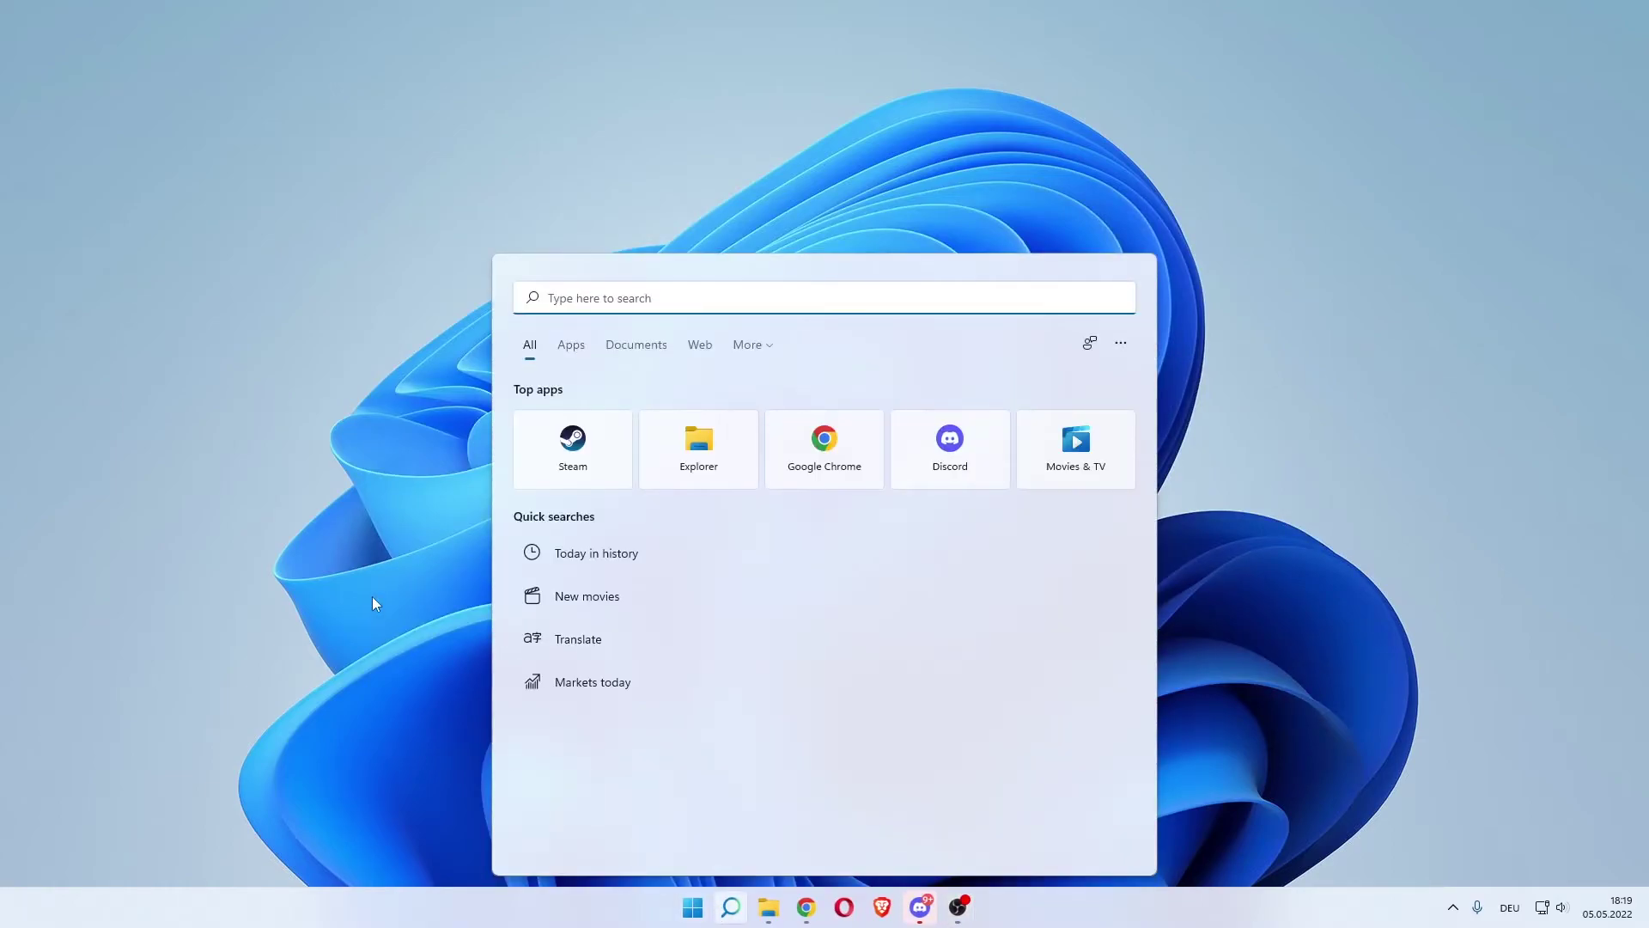
text(trouo)
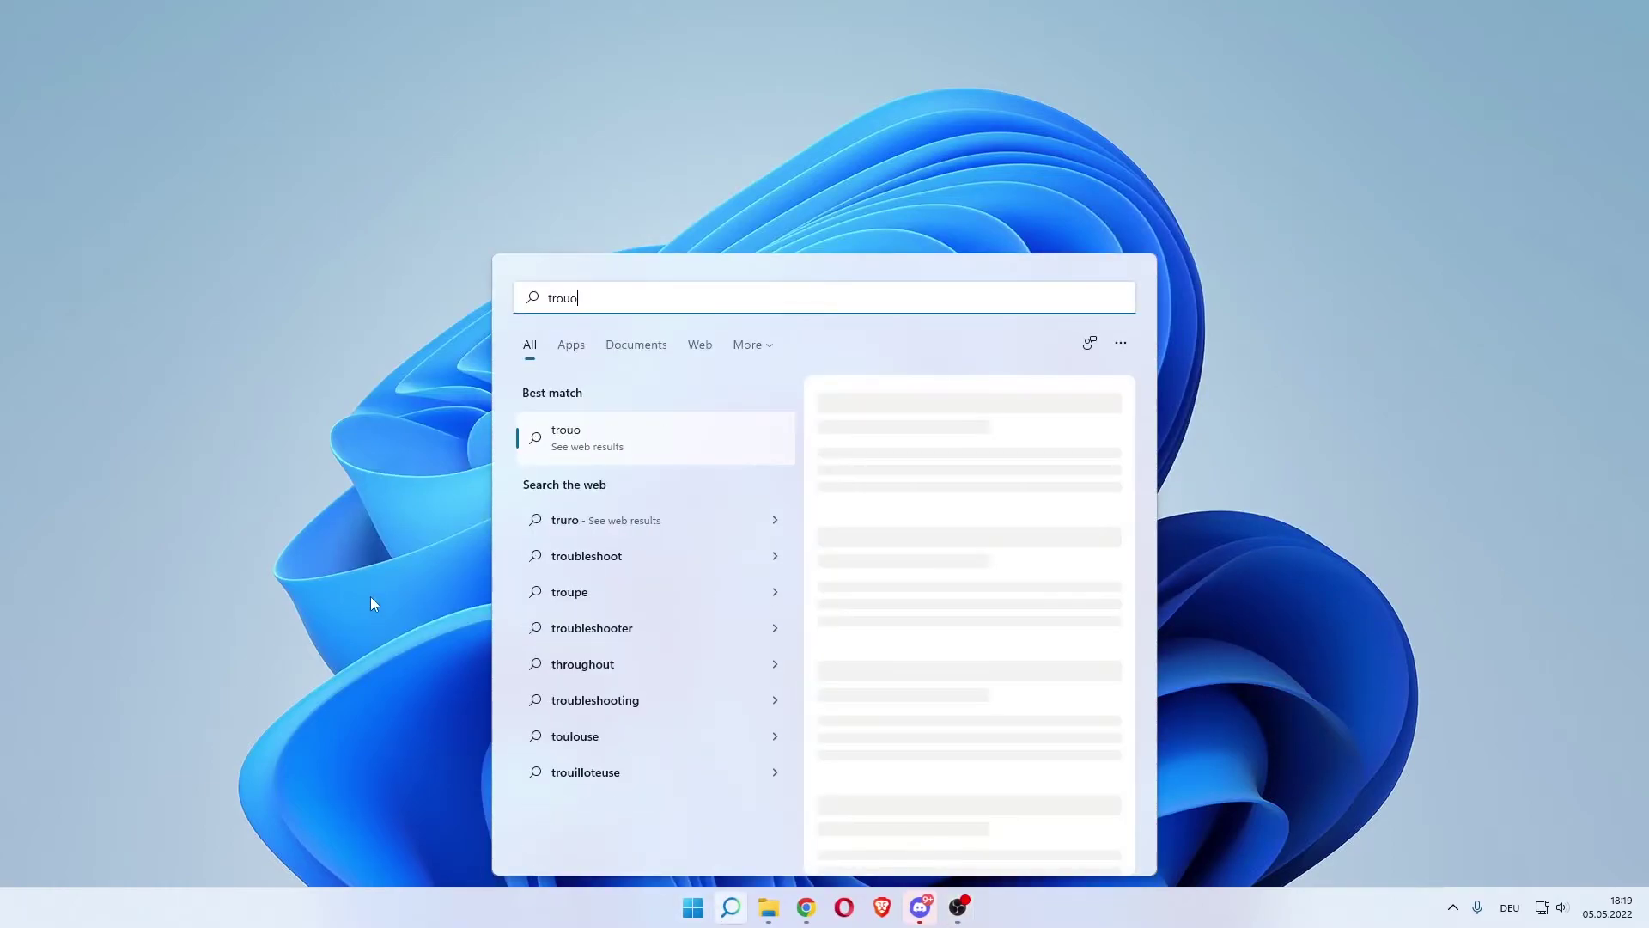
key(BackSpace)
text(bleshh)
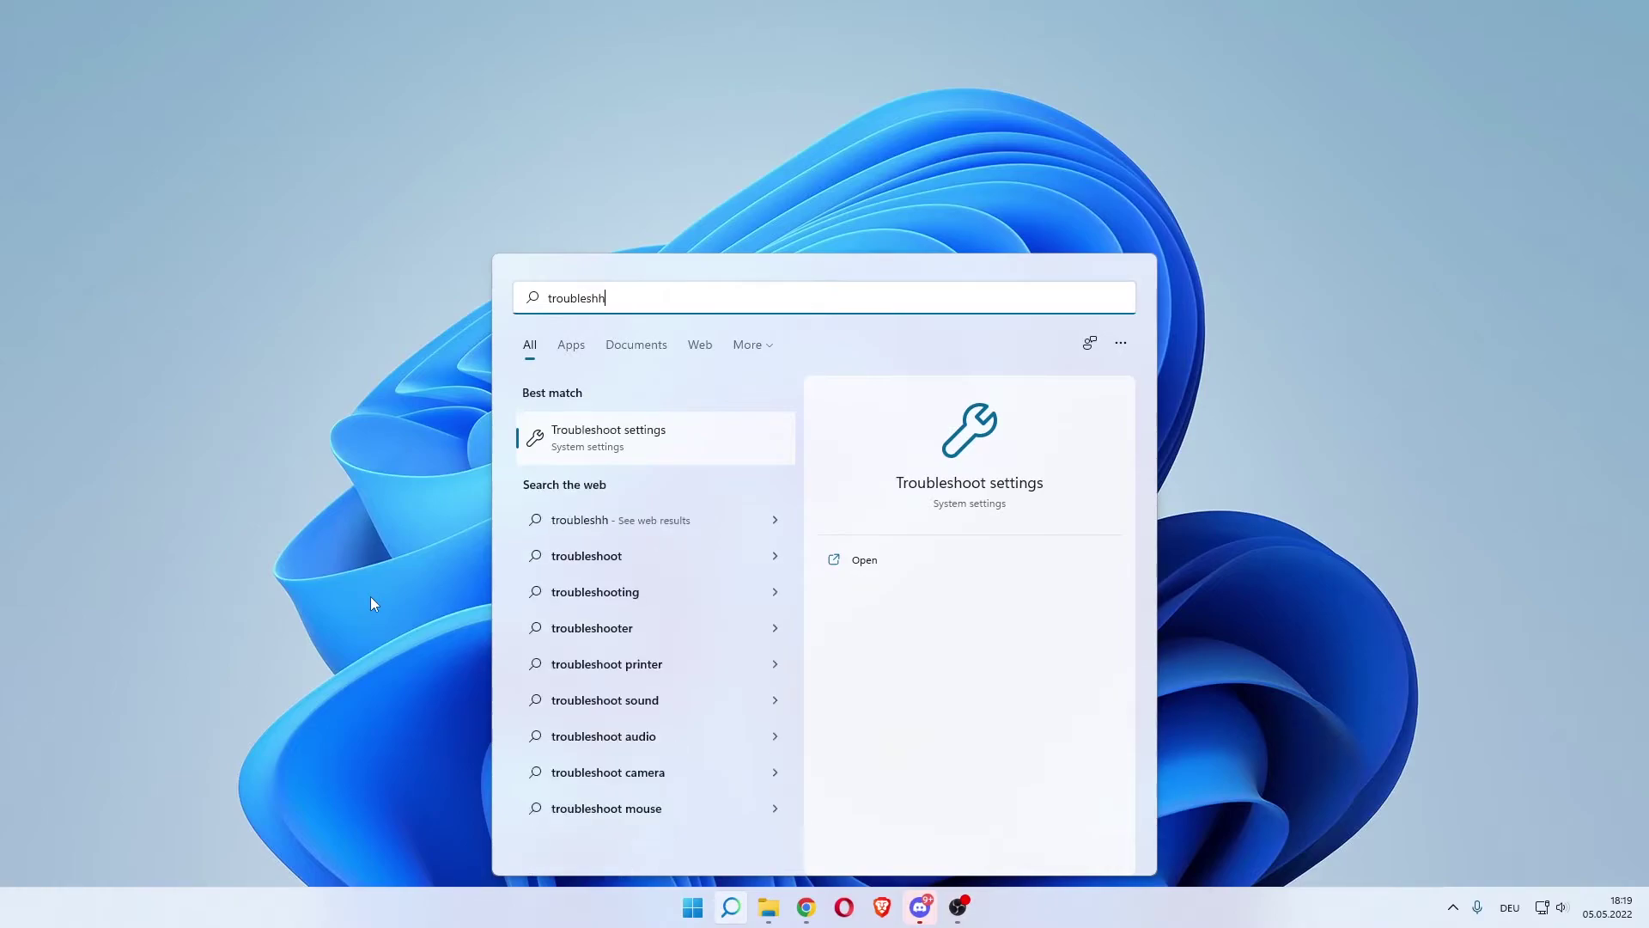
key(BackSpace)
text(oot)
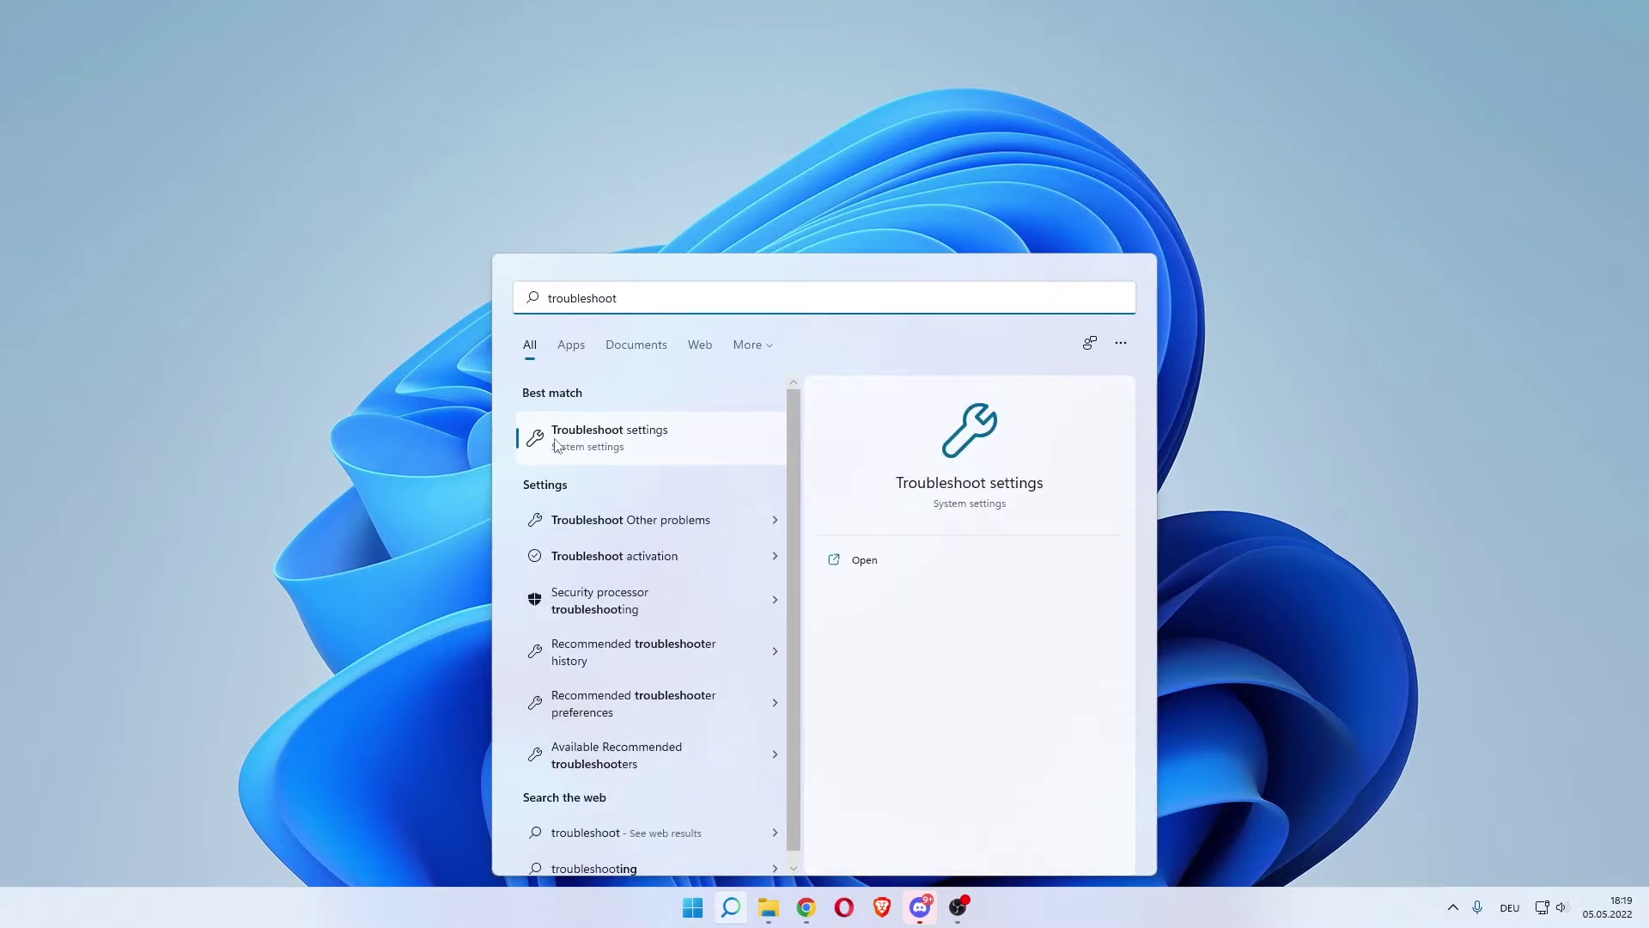
click(635, 449)
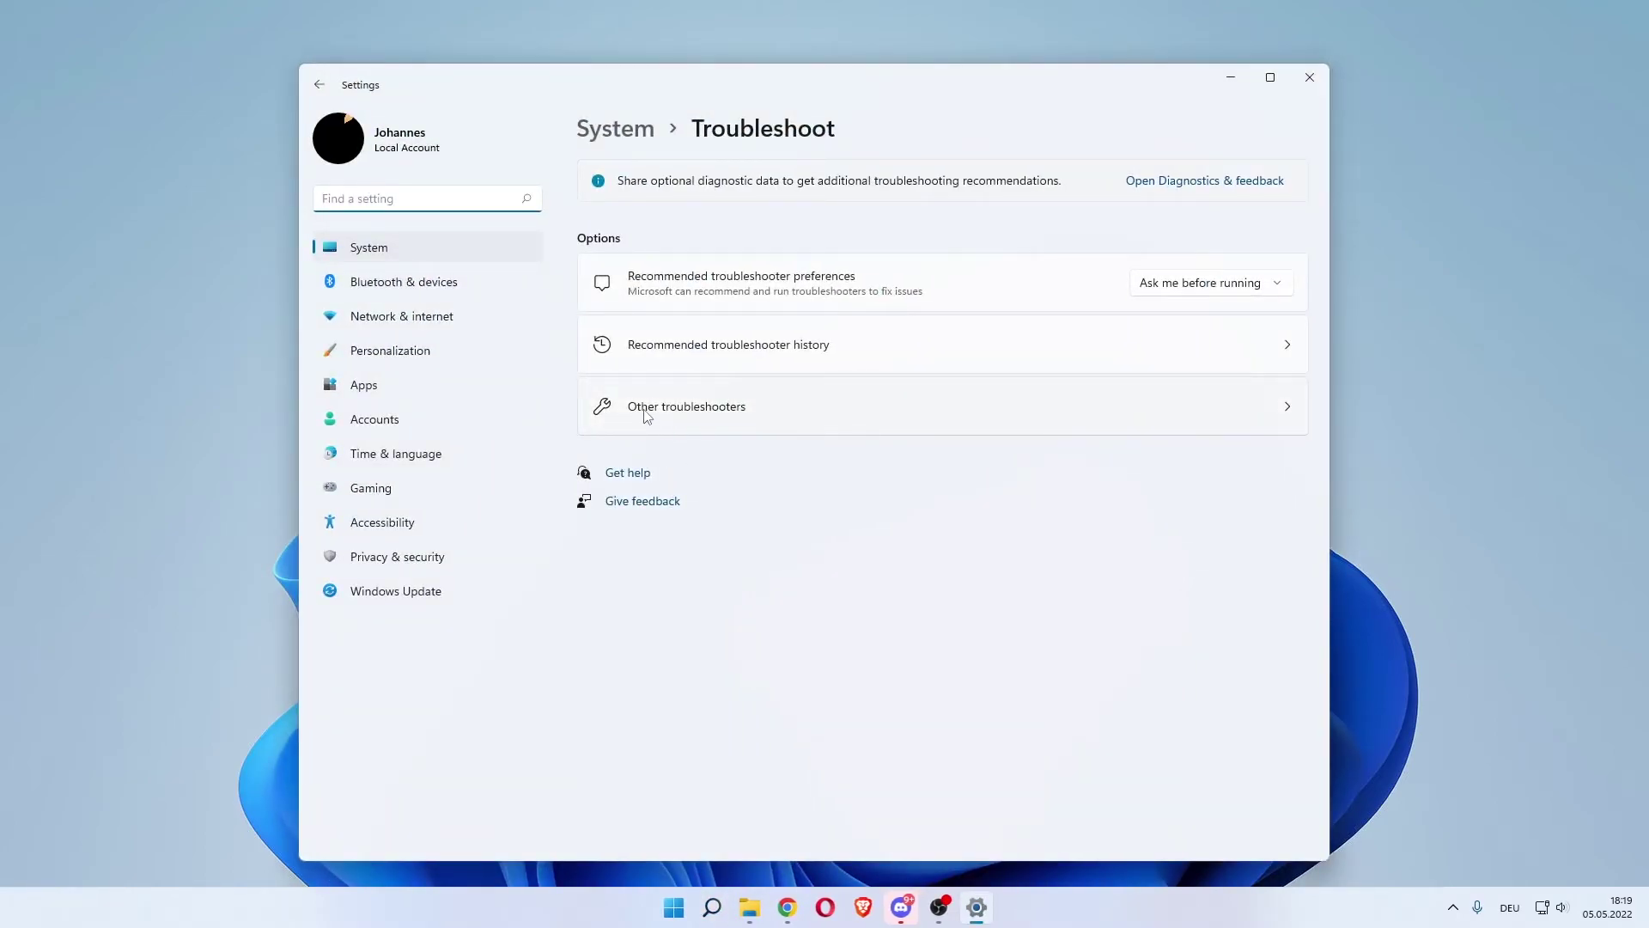
Run the Network Adapter troubleshooter from the Other troubleshooters list
click(648, 417)
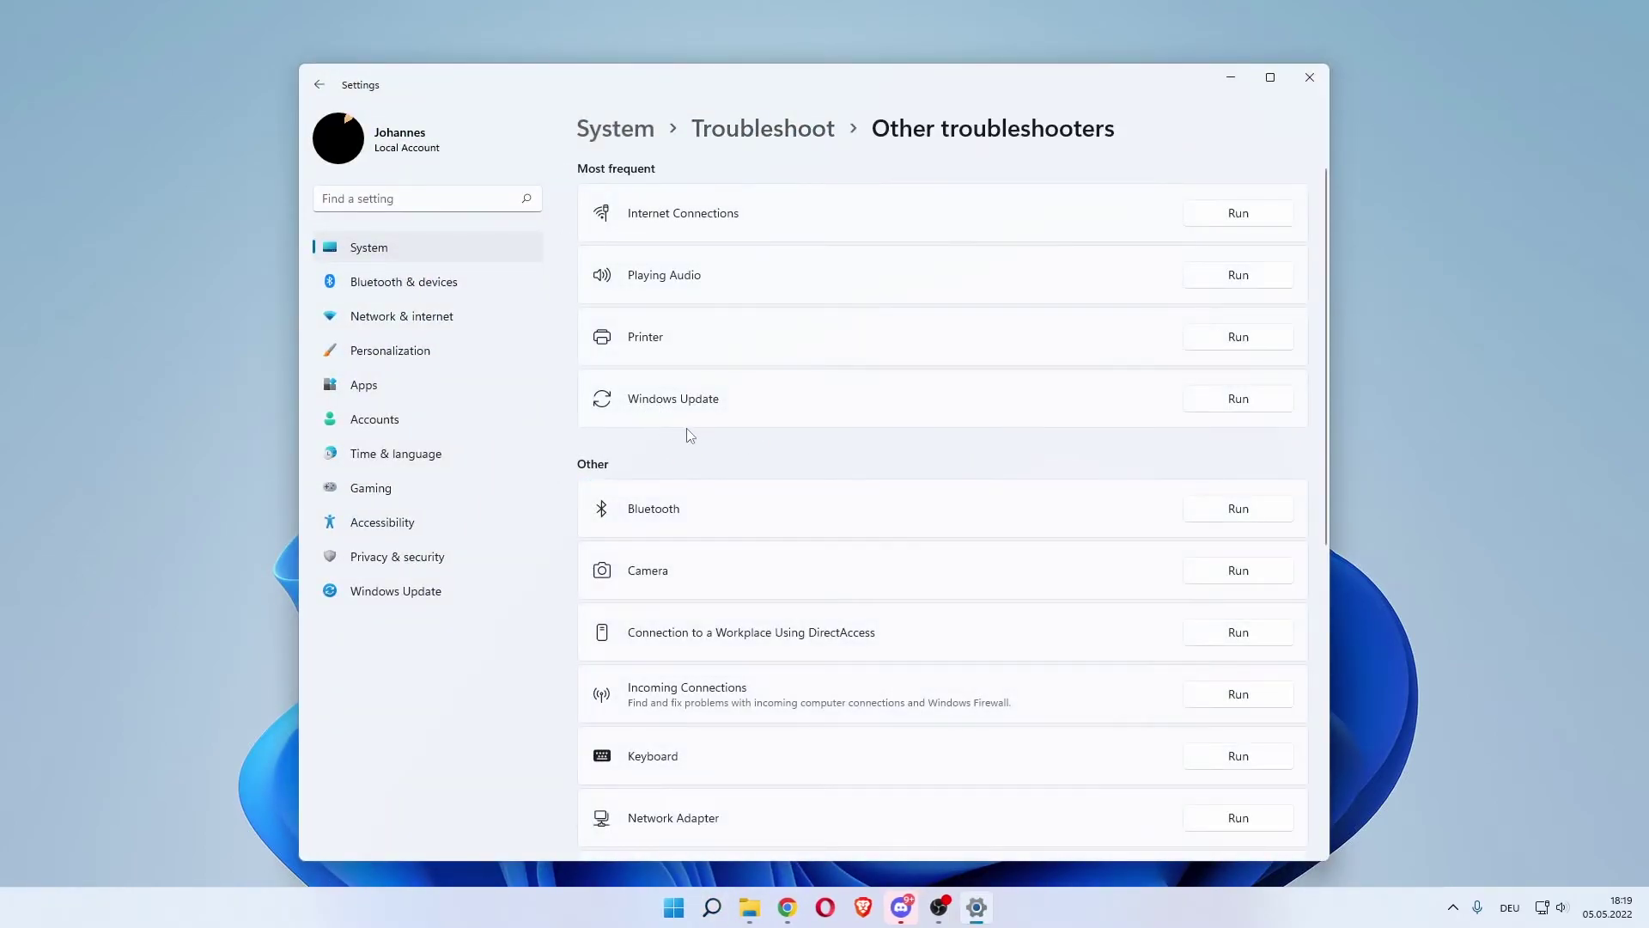
scroll(776, 372, down, 3)
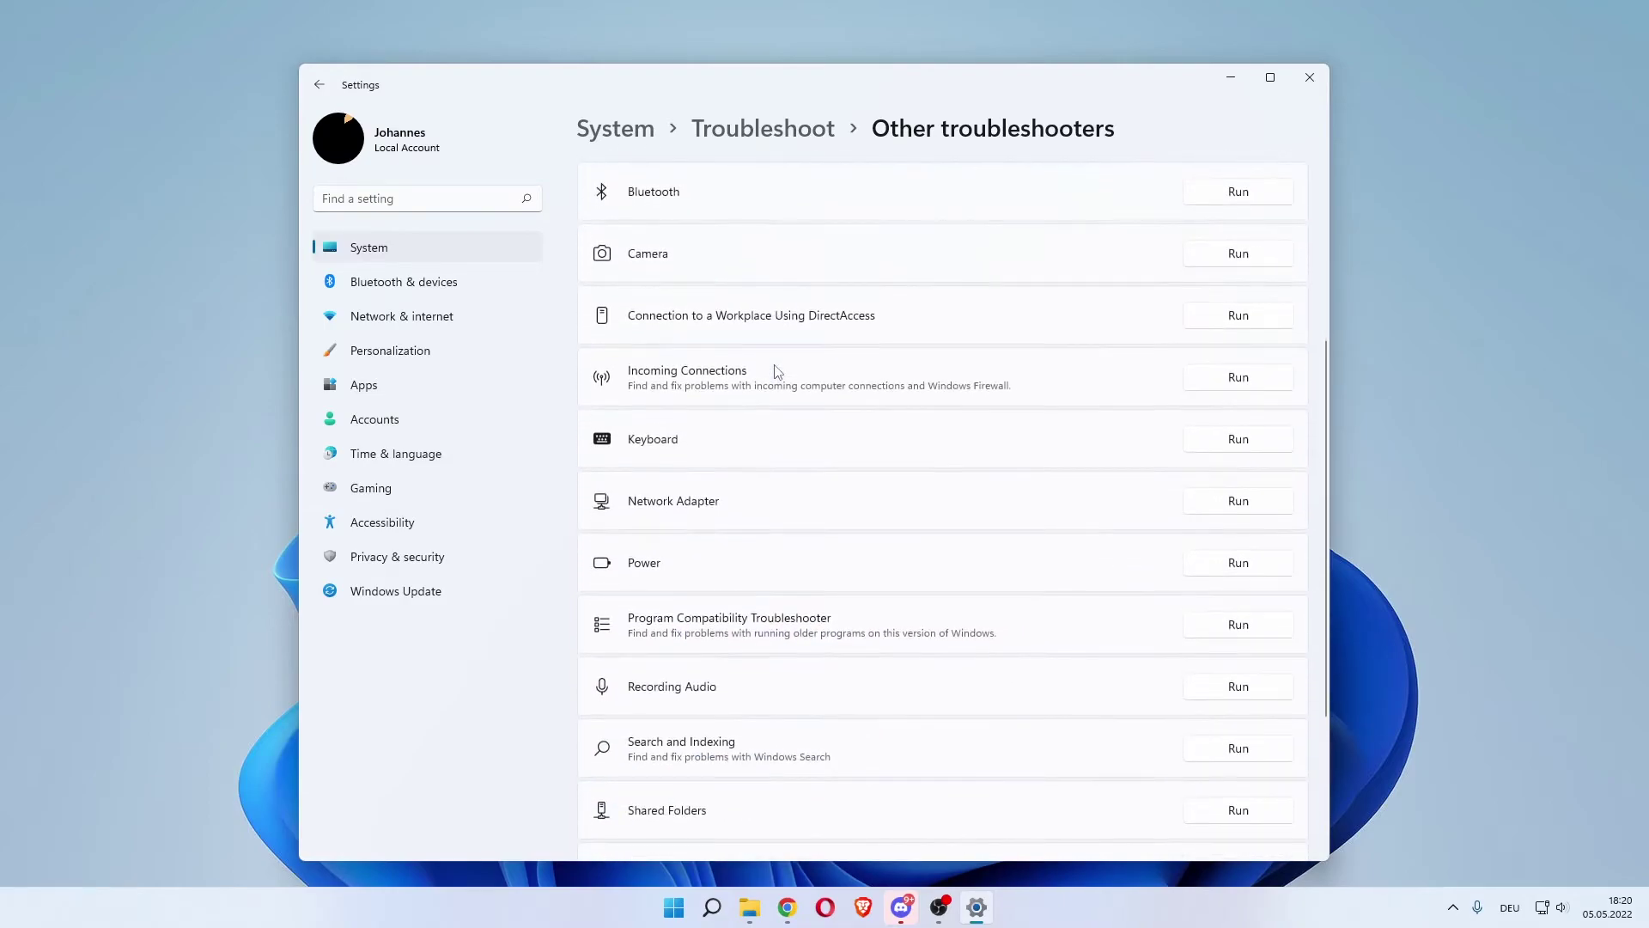
click(1234, 508)
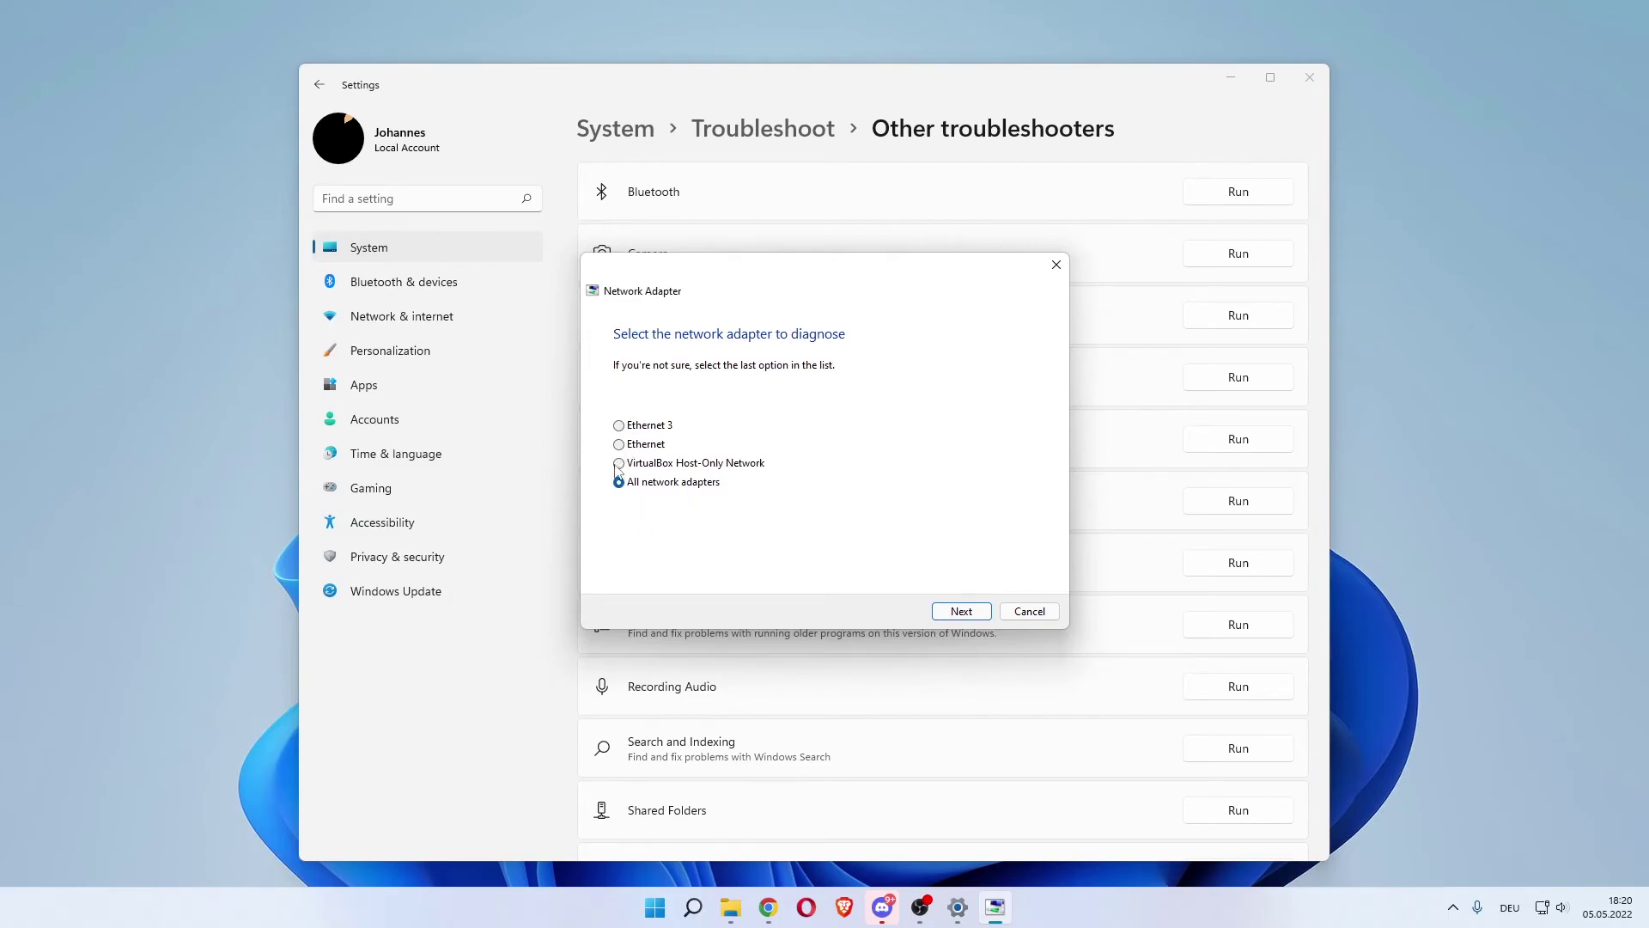
Diagnose all network adapters, dismiss the no-problem-found result, and close Settings
click(961, 611)
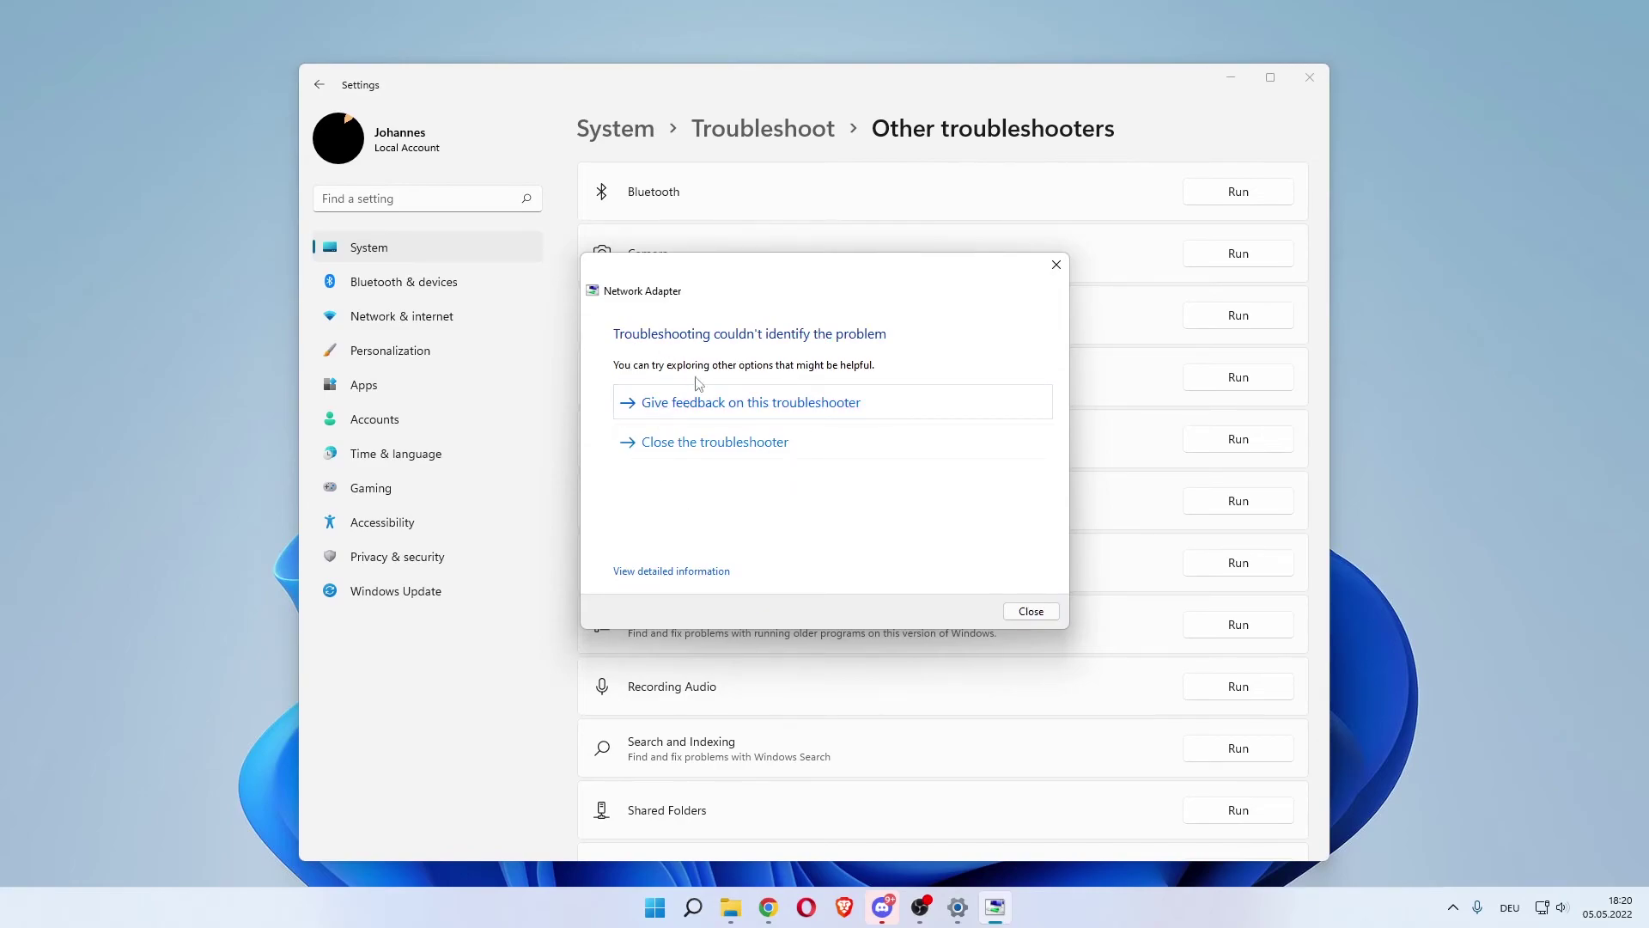
click(1015, 619)
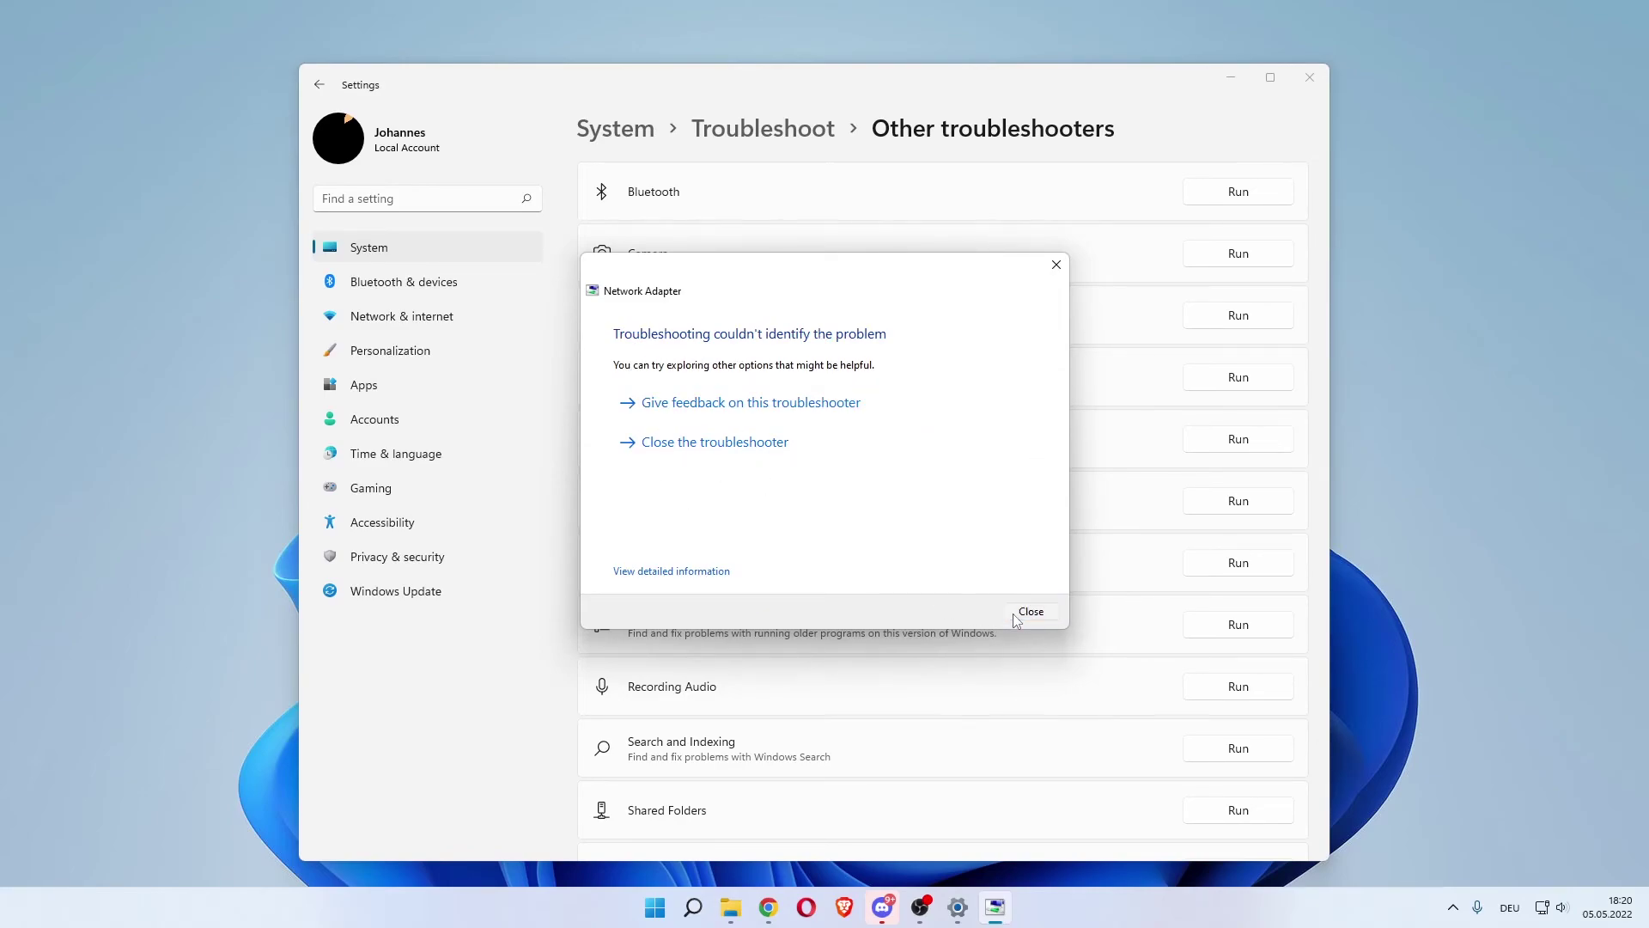
click(1304, 85)
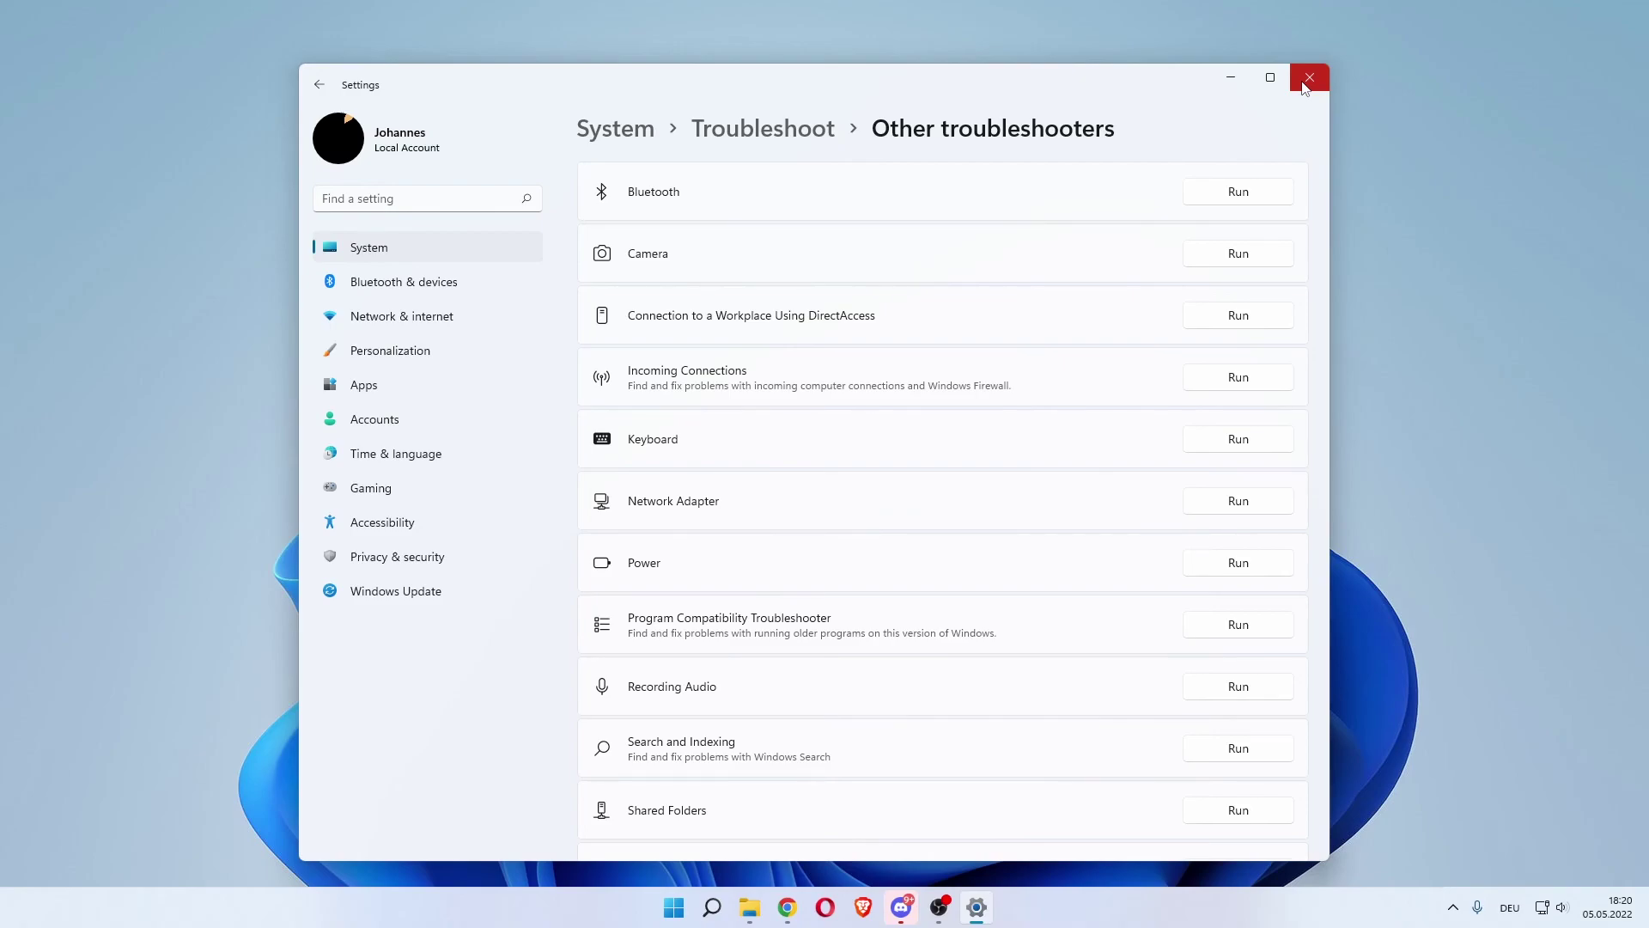